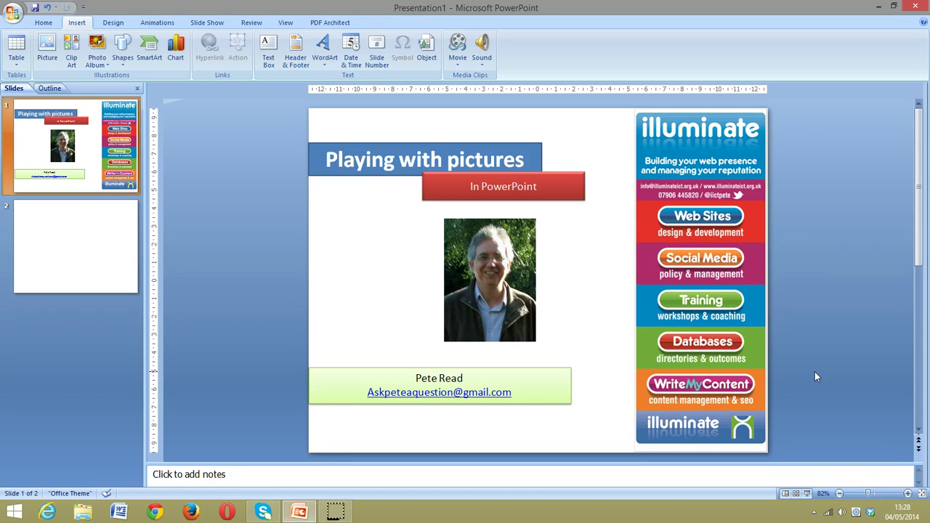
Select the slide 2 thumbnail in the Slides pane to show the empty slide
click(101, 277)
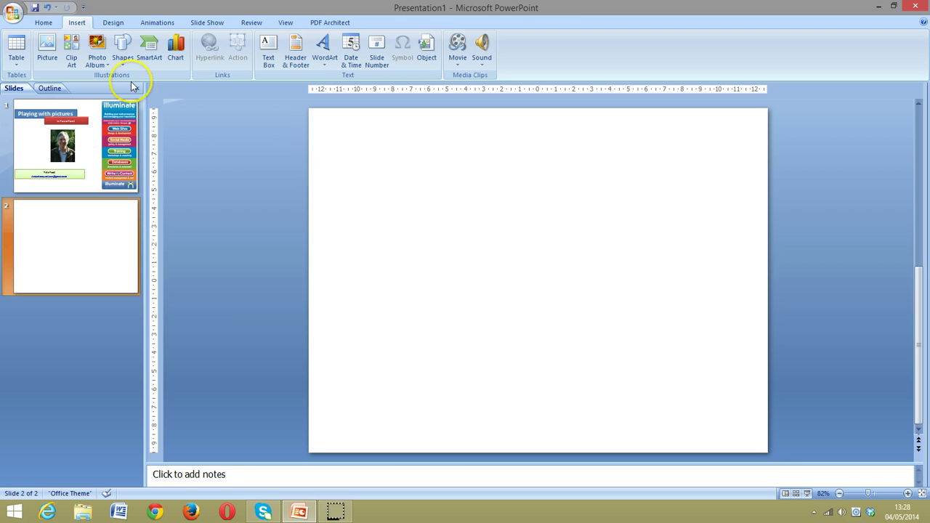
Insert the black-and-white group photo epson009 from file onto slide 2
click(46, 48)
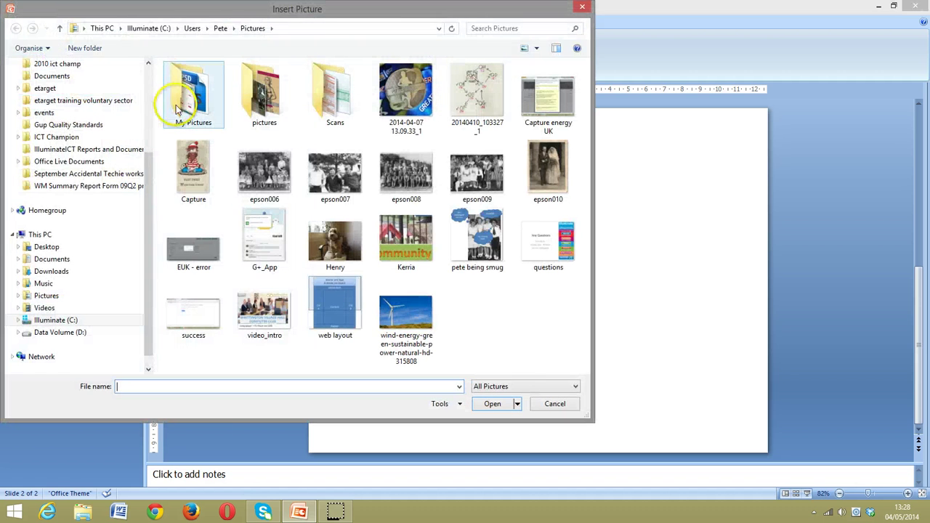
click(471, 187)
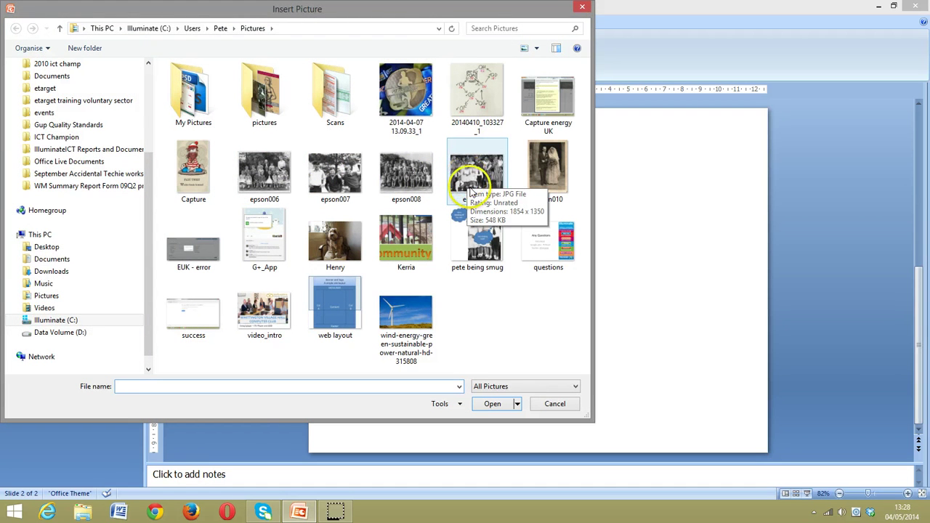
double_click(470, 183)
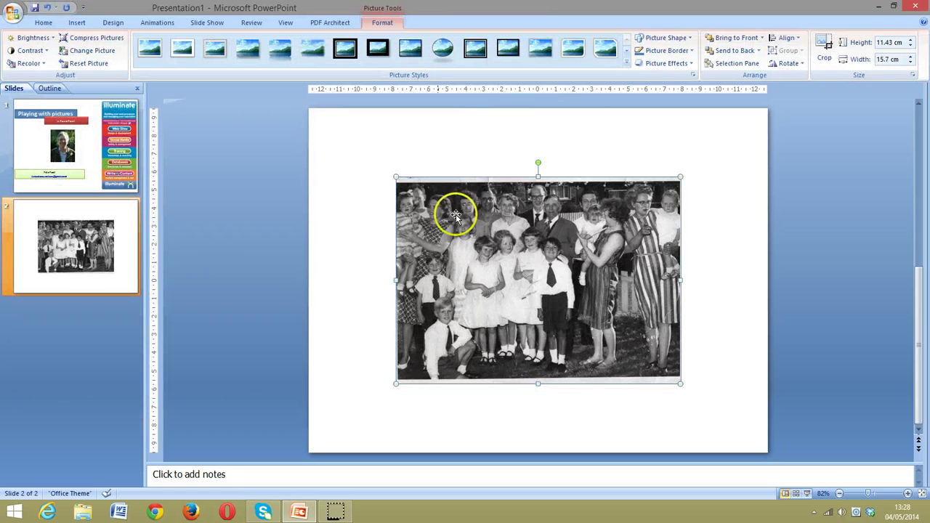
Enlarge the photo by its corners to about 18 x 24.72 cm, filling the slide
drag(395, 177, 320, 122)
drag(679, 381, 709, 422)
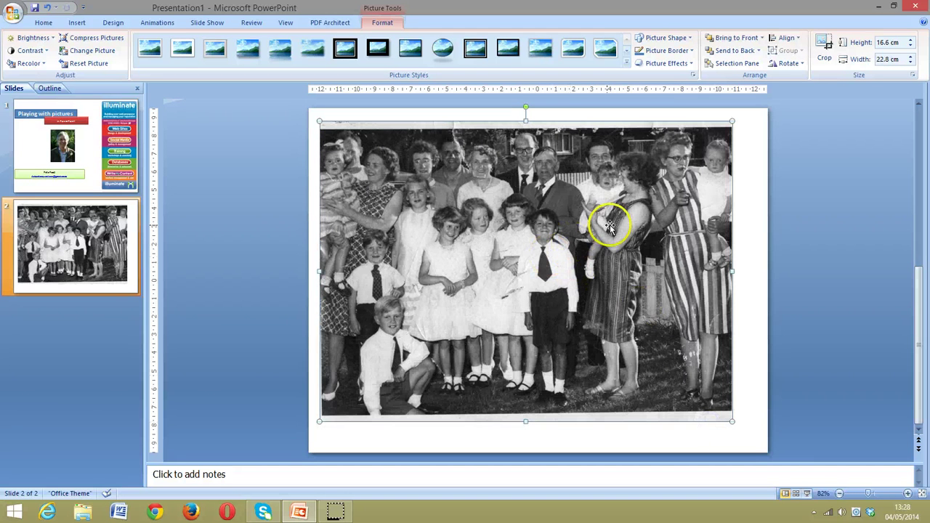
drag(732, 421, 755, 438)
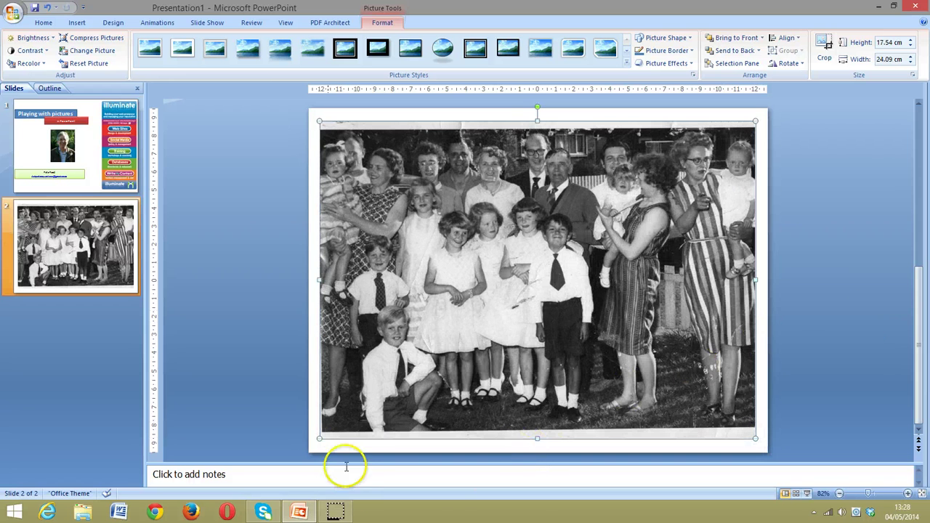
drag(318, 439, 309, 448)
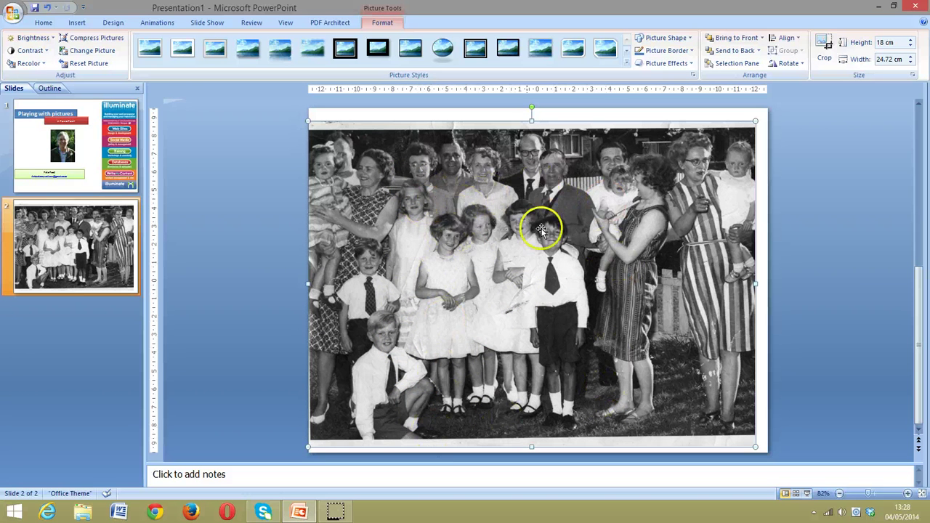
Open the photo's Size and Position dialog, showing 157% scale and zero crop values
right_click(480, 195)
click(455, 197)
click(415, 115)
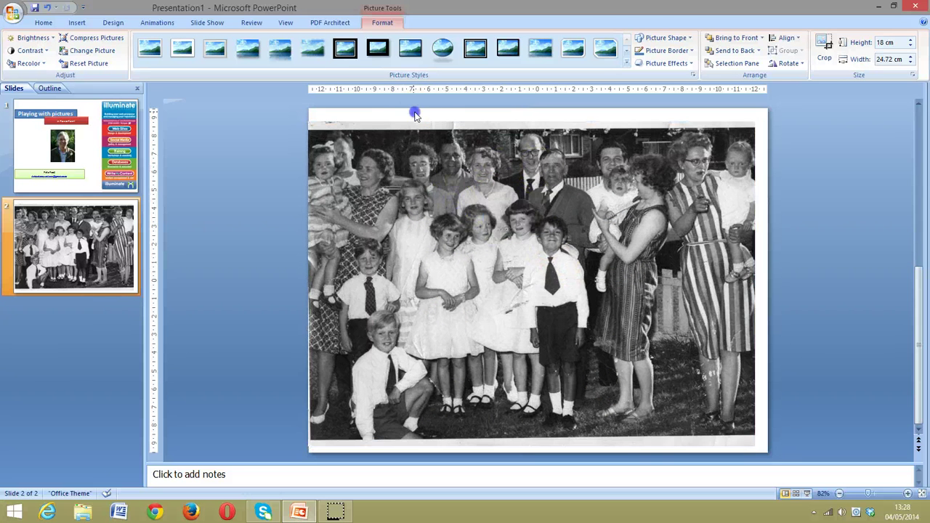
right_click(436, 190)
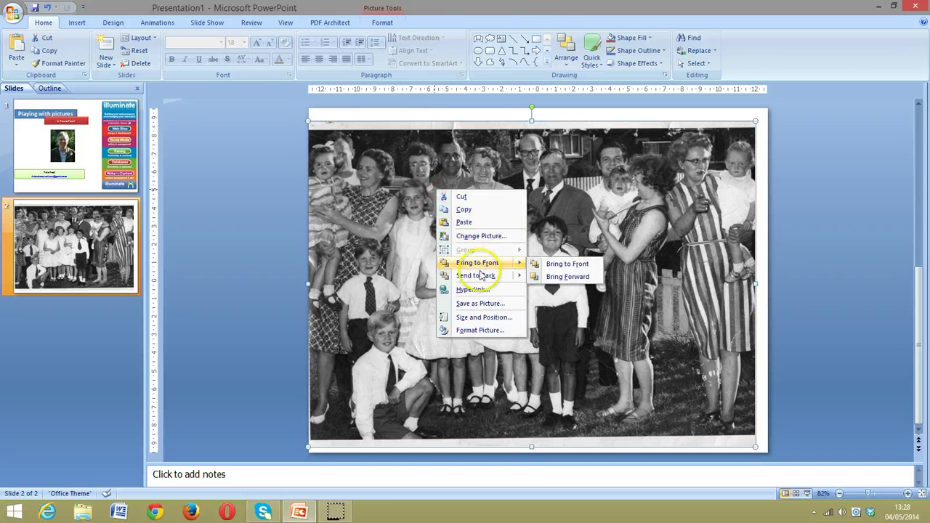
click(492, 317)
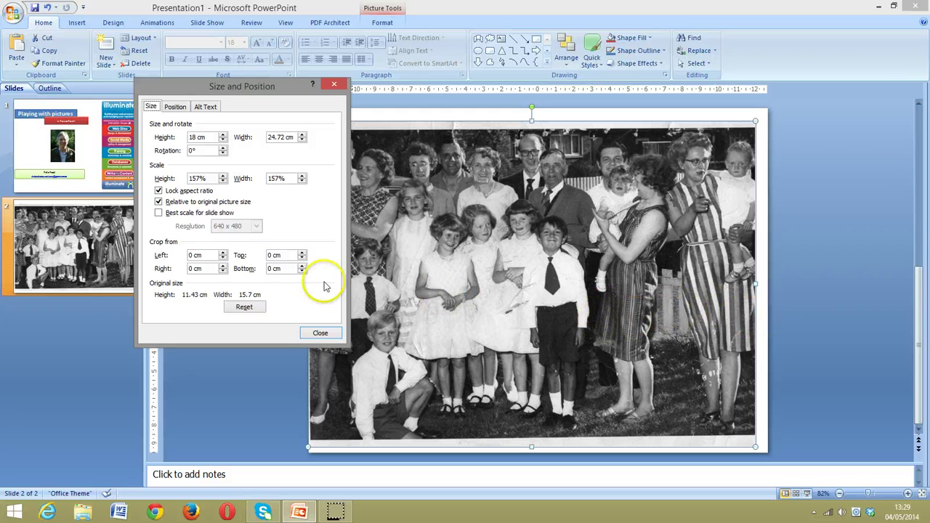
Set the photo's right crop to 6 cm, after trying 9 and 7 cm
double_click(193, 269)
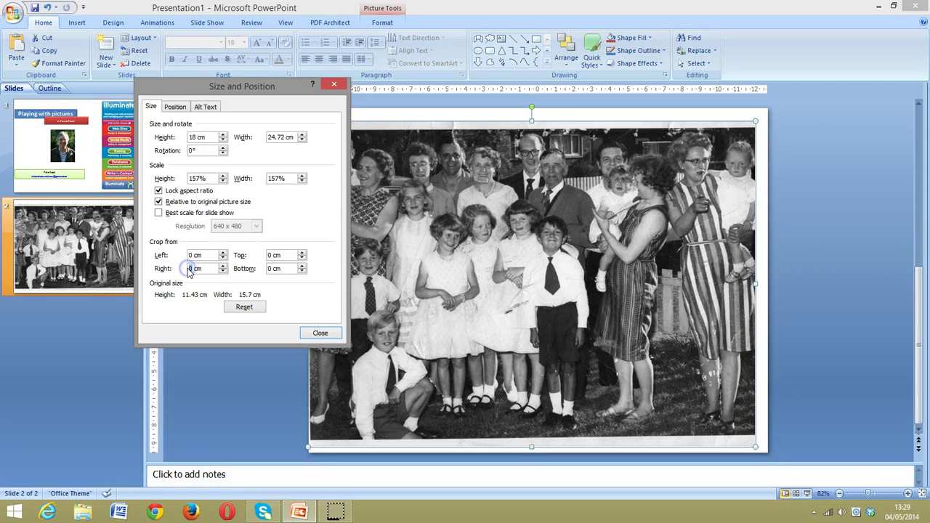
text(9)
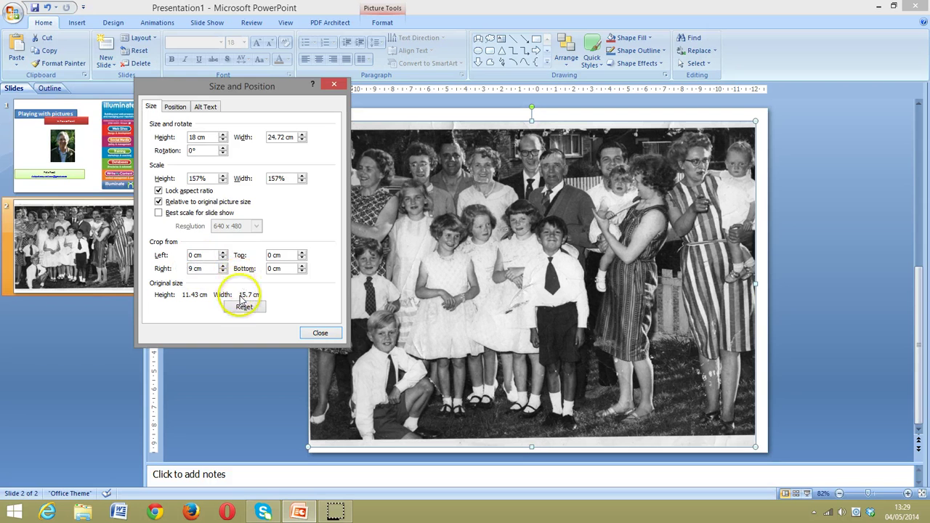
click(285, 268)
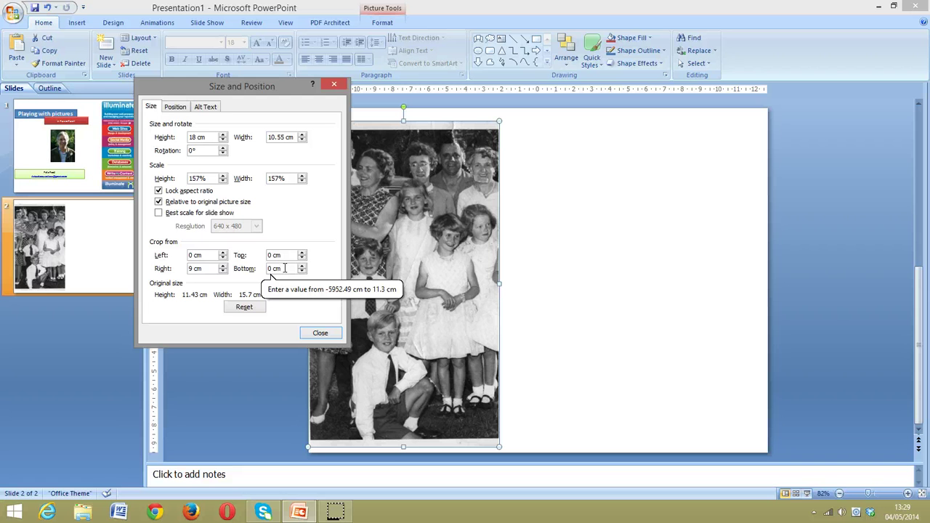
click(192, 268)
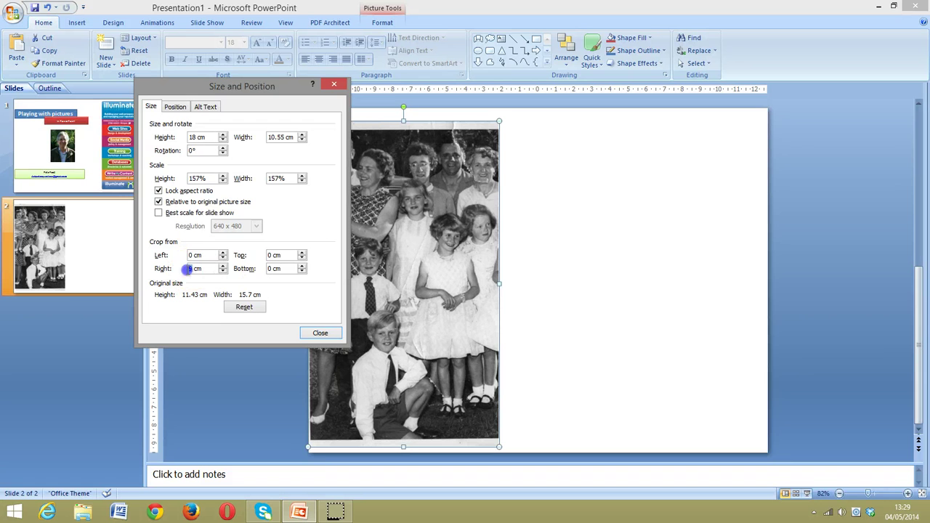
click(271, 268)
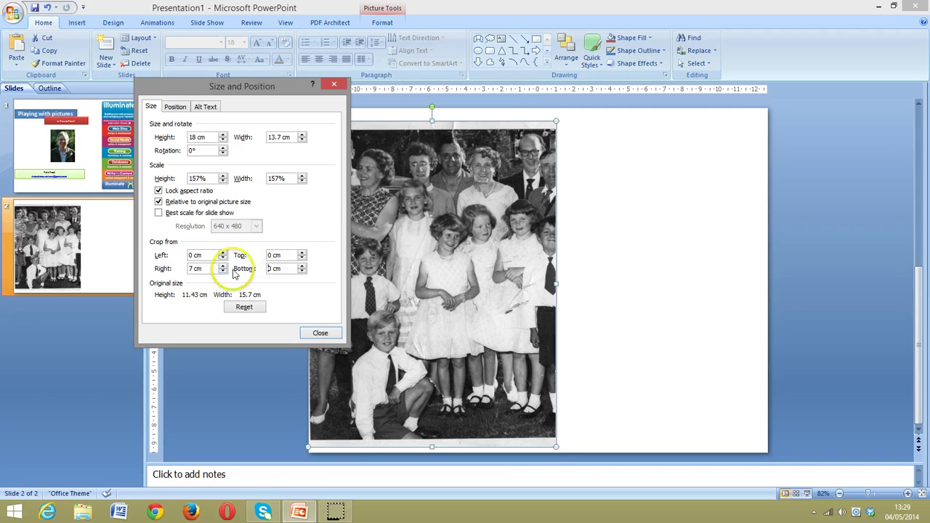
double_click(190, 268)
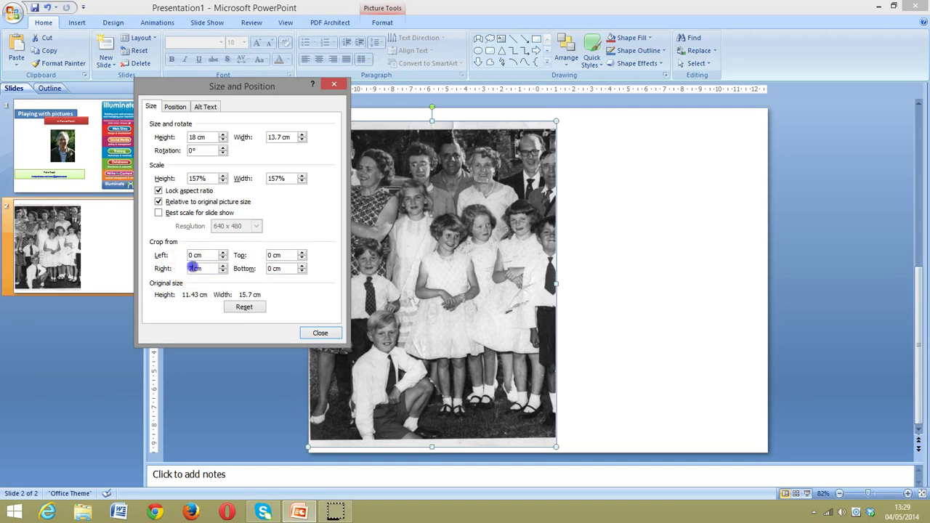
text(6)
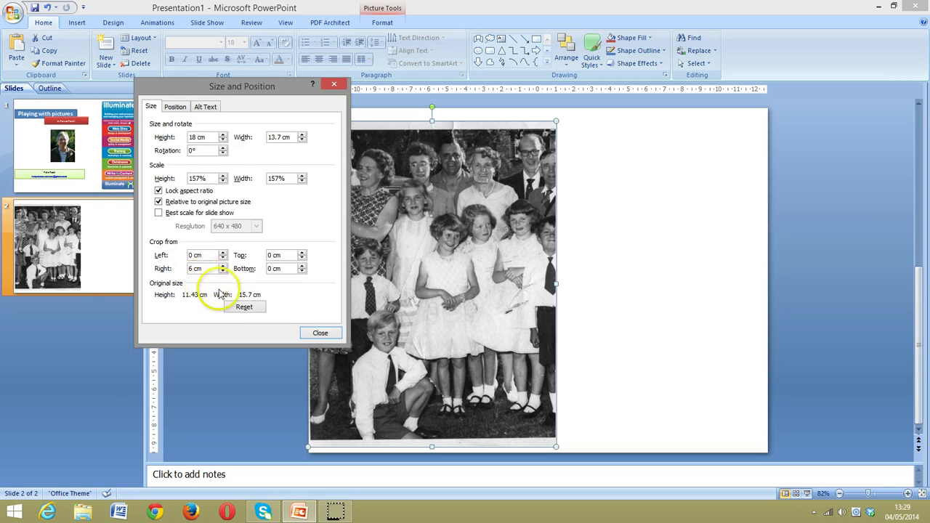
click(272, 267)
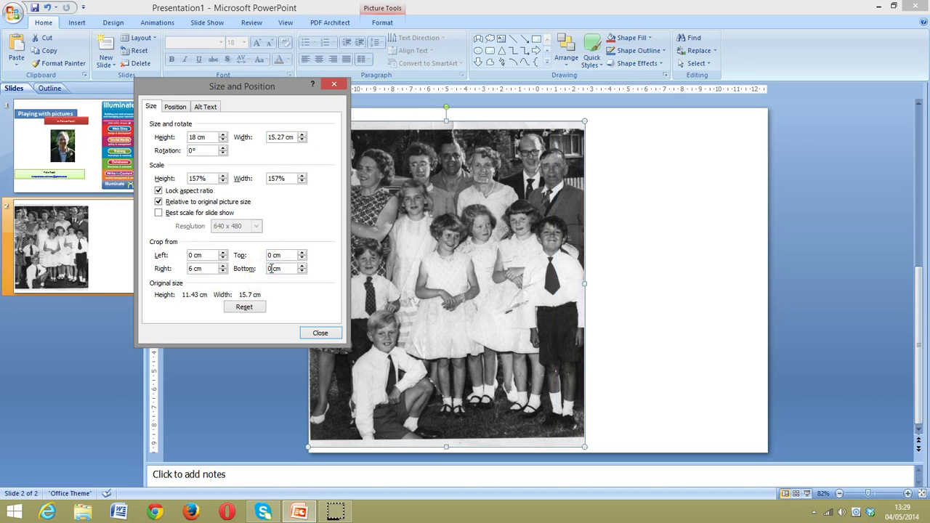
Drag the cropped photo to the right on the slide
click(481, 127)
drag(481, 128, 547, 125)
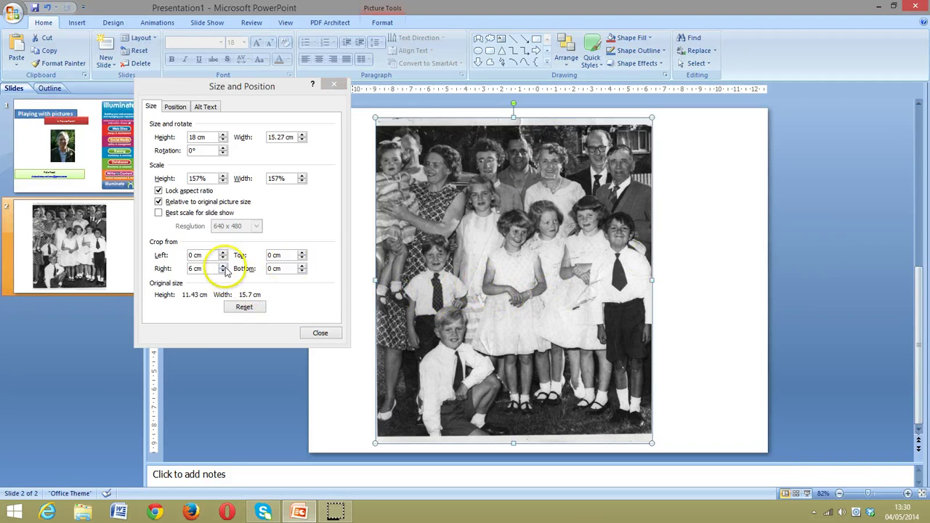
click(187, 255)
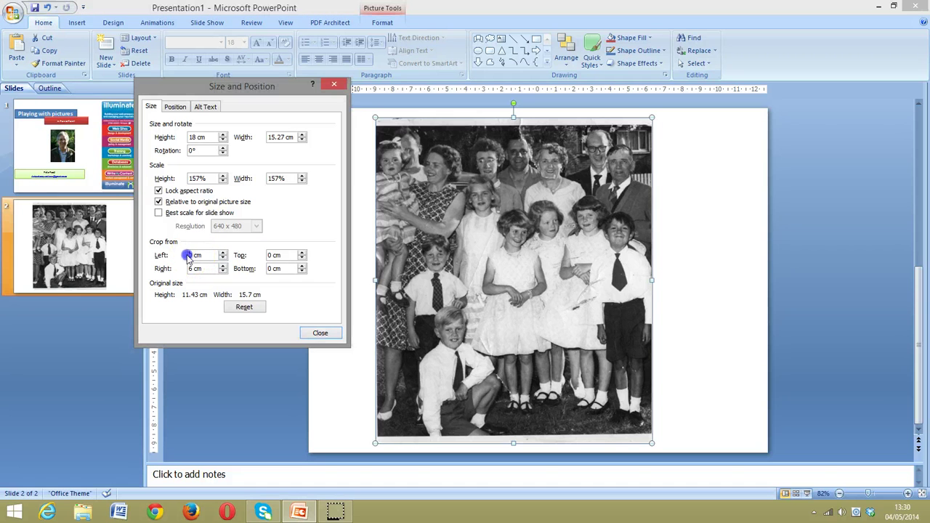
Crop the photo 4 cm from the left and 2.5 cm from the top
text(4)
click(210, 254)
click(286, 254)
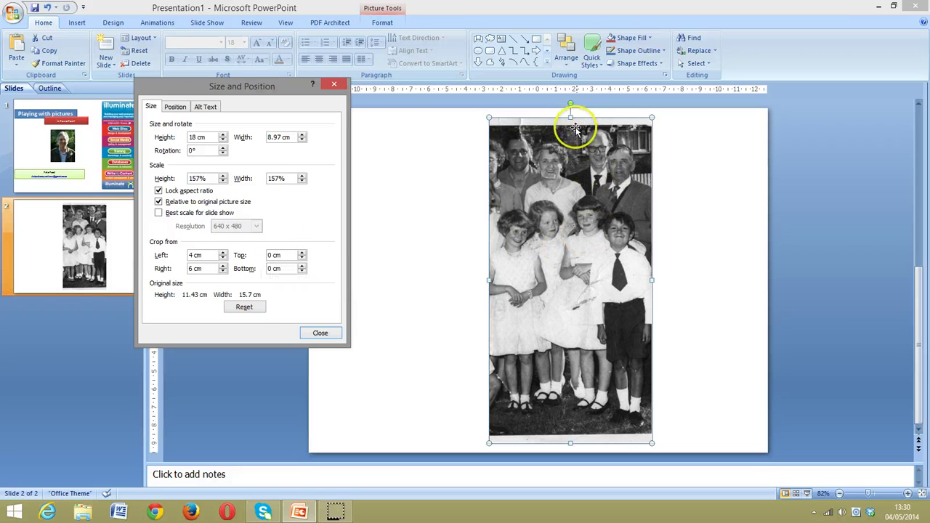
double_click(269, 255)
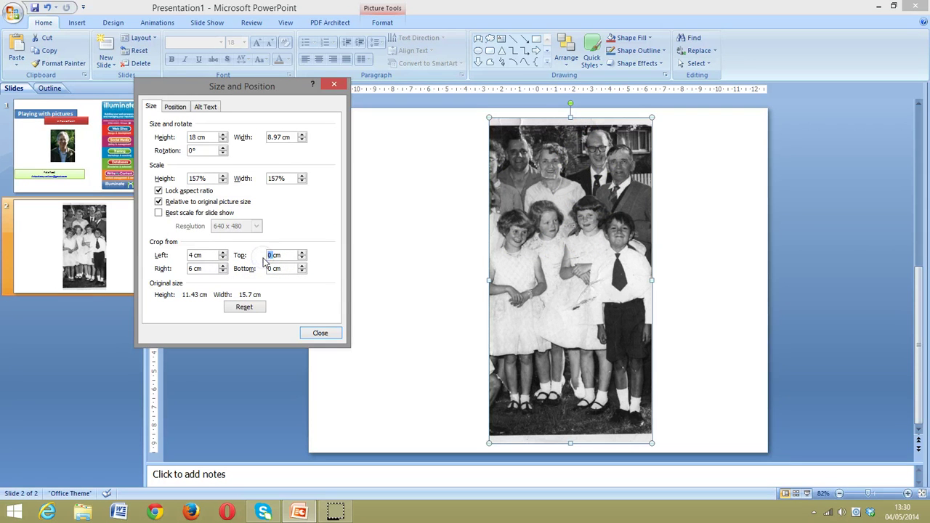
text(2)
click(274, 268)
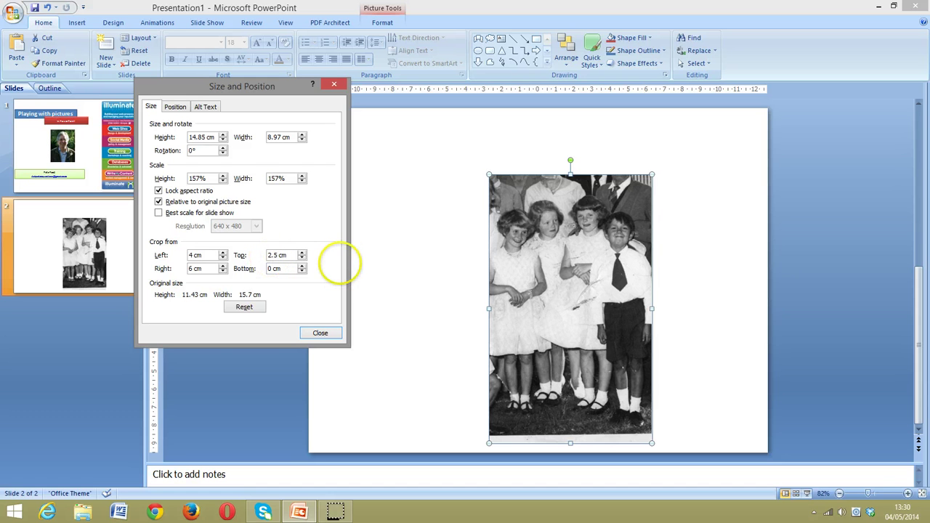
click(282, 268)
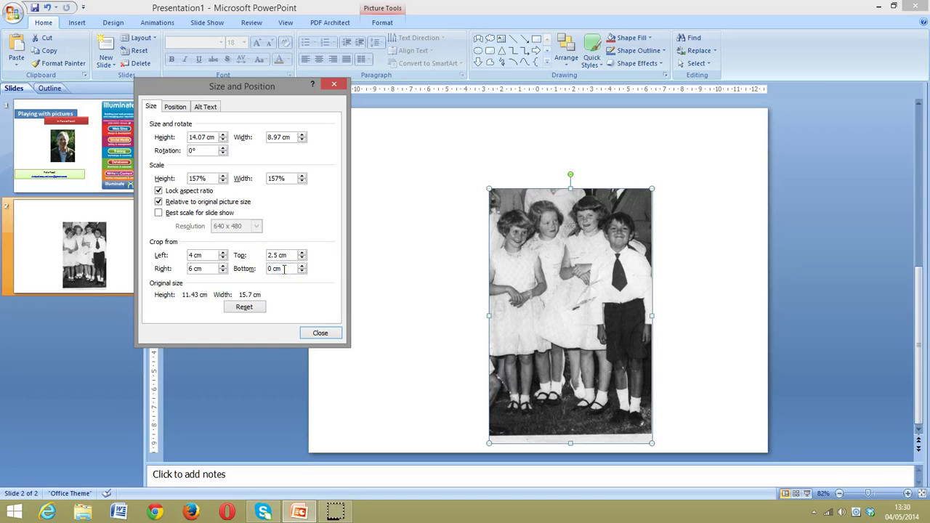
Crop 1 cm from the bottom and close the Size and Position dialog
click(270, 269)
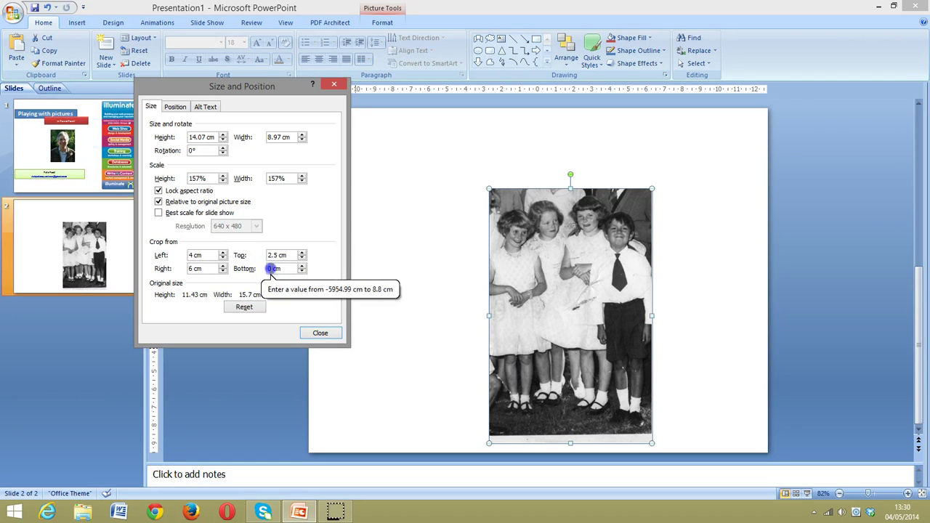
text(1cm)
click(273, 311)
click(282, 254)
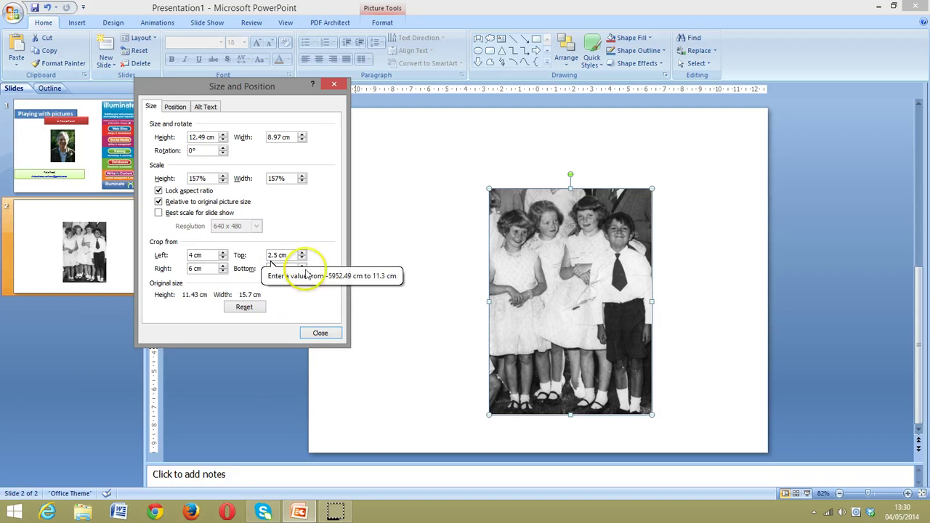
click(563, 275)
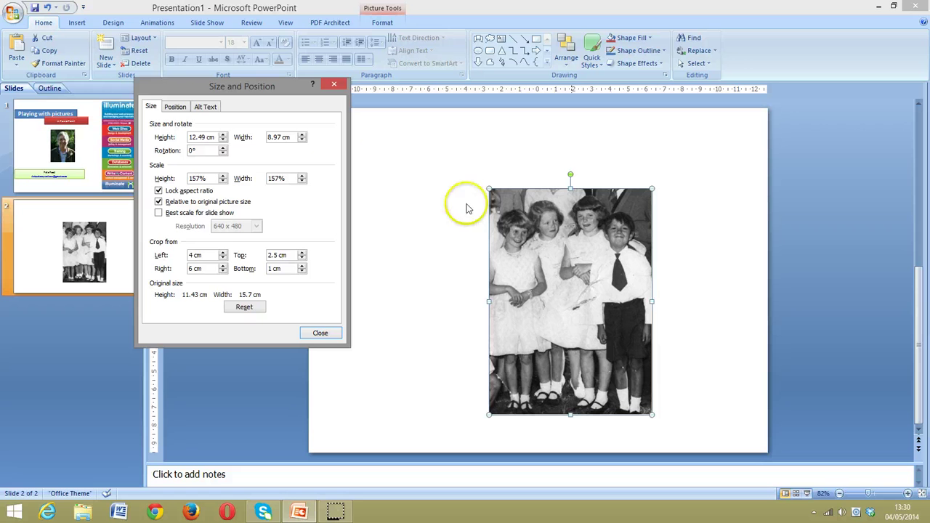
click(334, 85)
Drag the cropped photo left and up to sit left of centre, then reselect it
drag(629, 320, 528, 299)
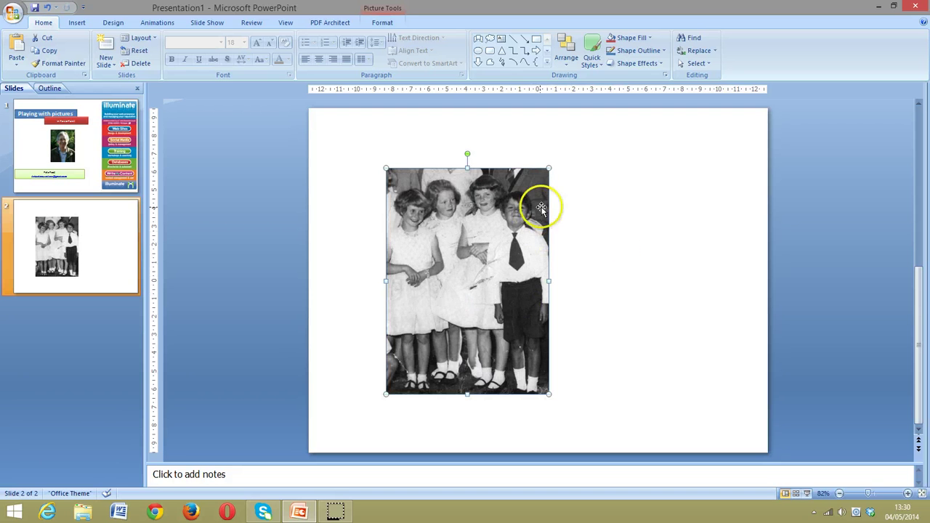
click(683, 201)
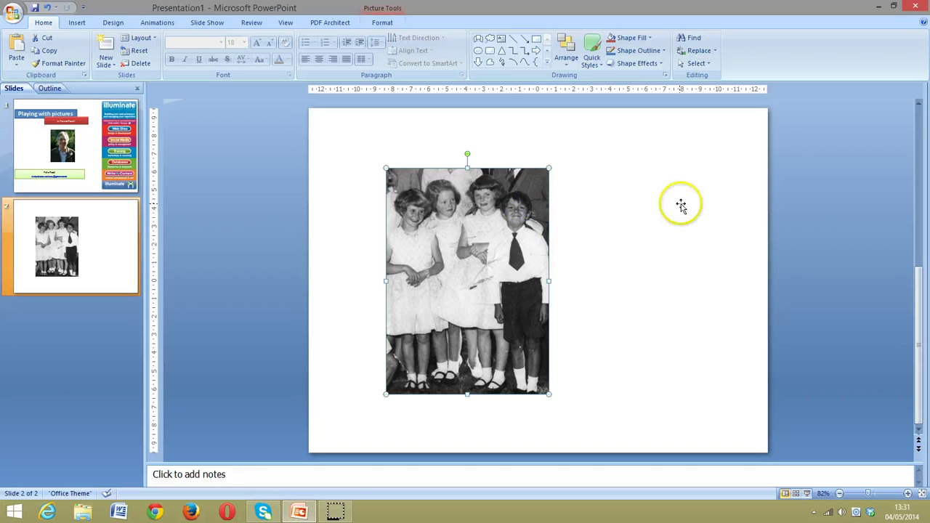
click(561, 216)
click(491, 232)
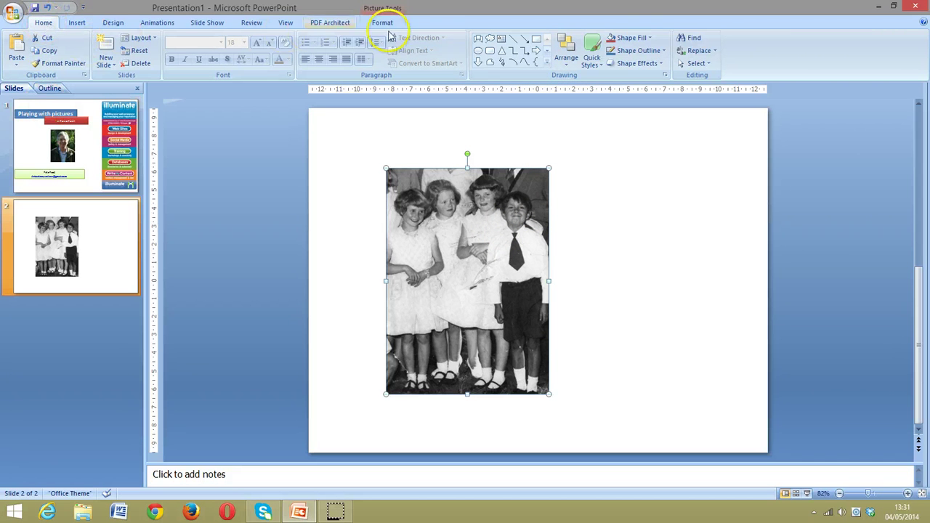
Draw a cloud callout from the Shapes gallery over the middle of the photo
click(548, 62)
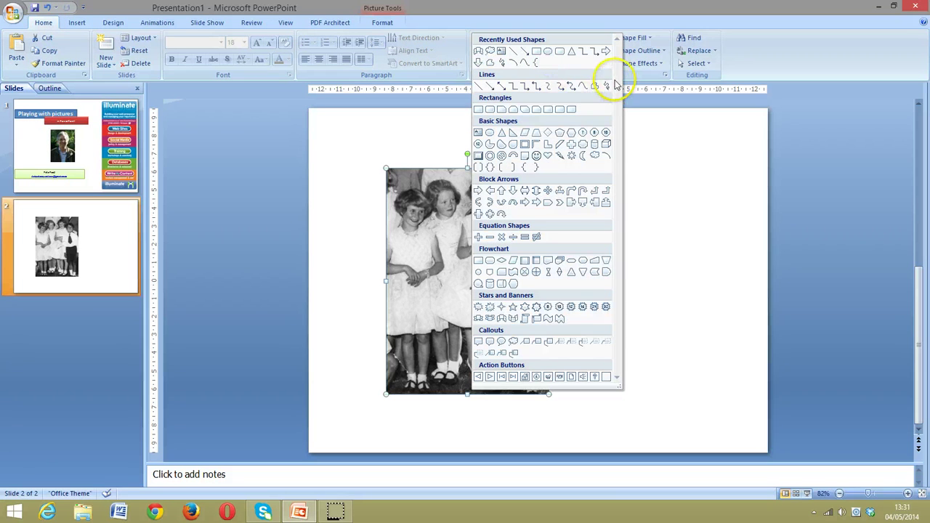
click(513, 342)
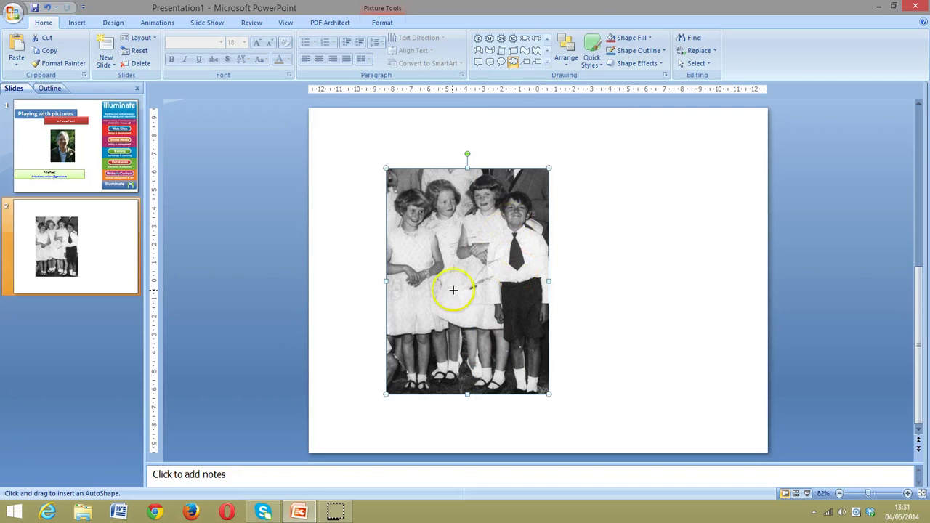
drag(422, 255, 504, 325)
Drag the cloud's tail handle up and right toward the boy's face
click(446, 332)
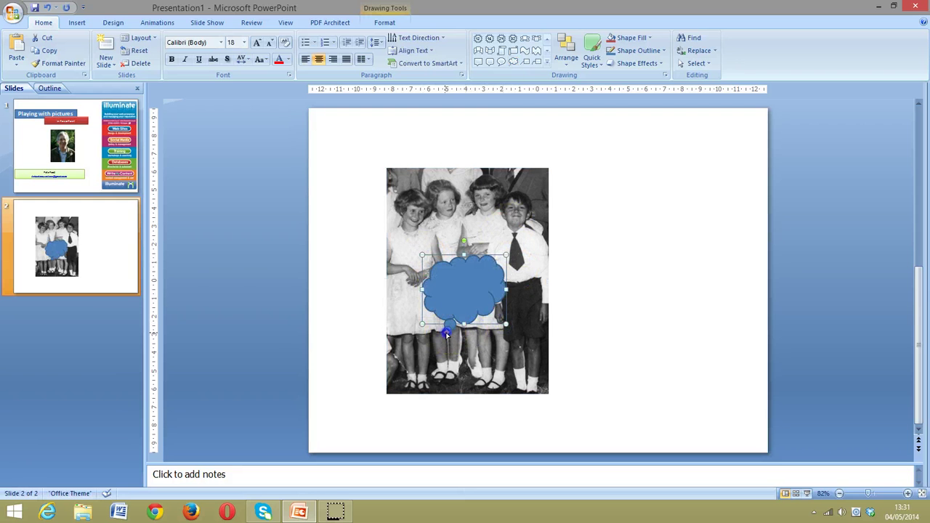
drag(482, 287, 506, 225)
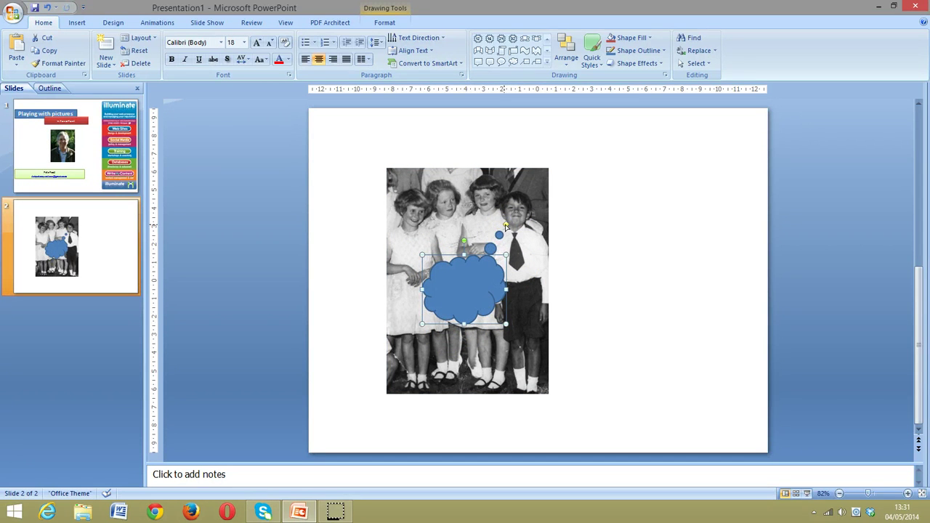
click(515, 210)
Apply the light lavender Quick Style to the cloud callout
click(473, 297)
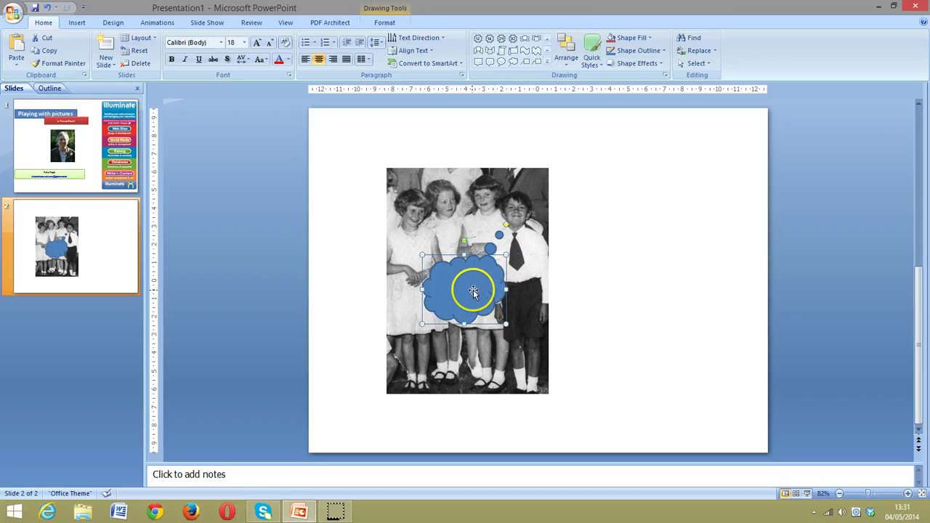
click(594, 51)
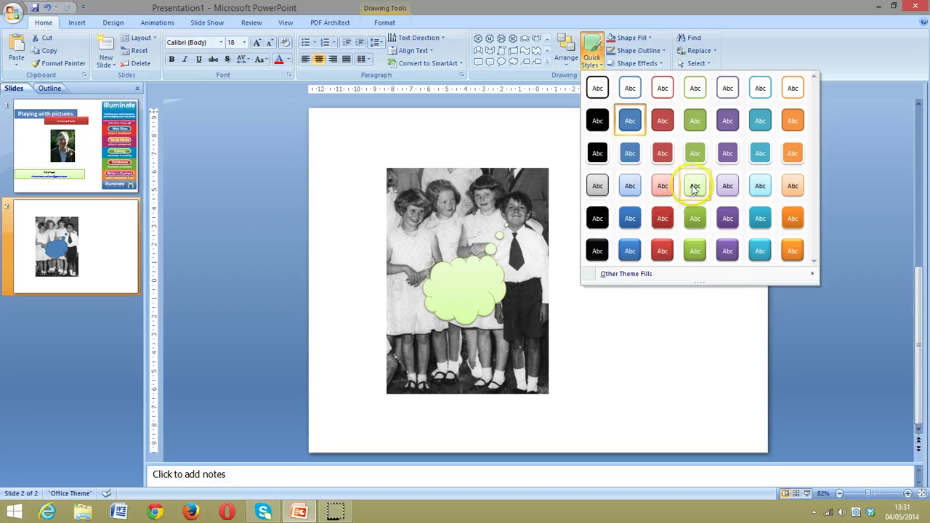
click(728, 186)
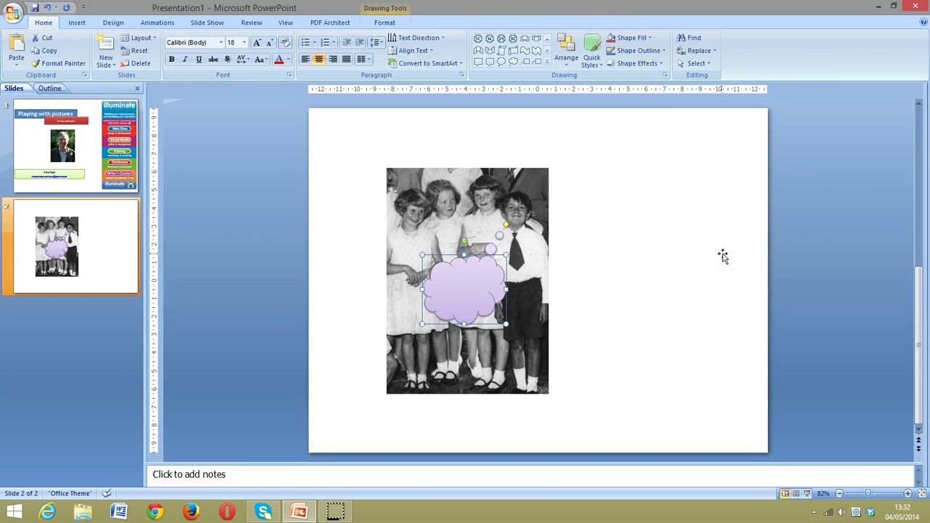
Caption the cloud 'The girls are looking at me!', widen it slightly and nudge it left
text(The)
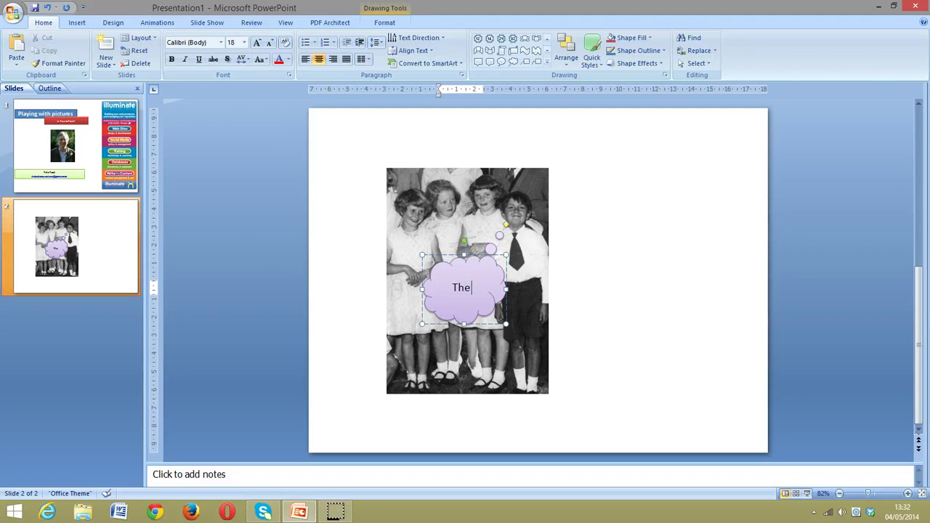
text( girls are loo)
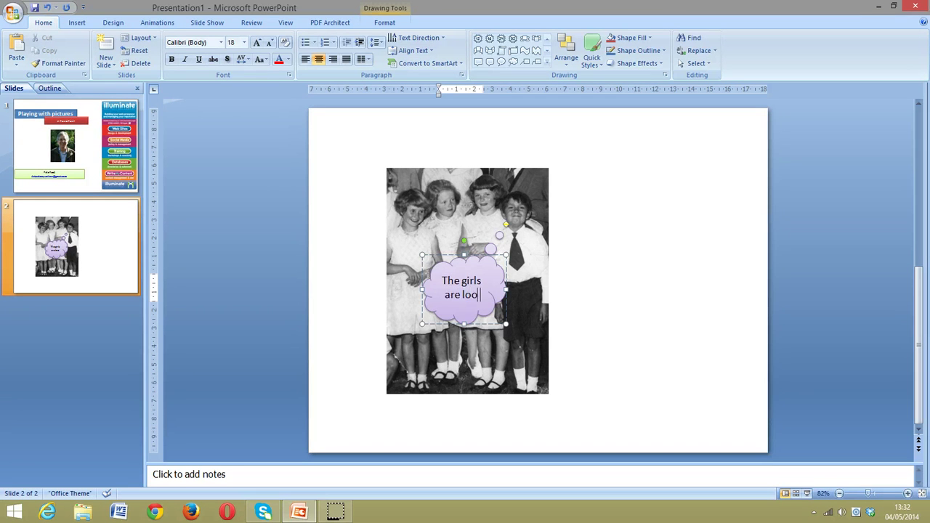
text(king at me!)
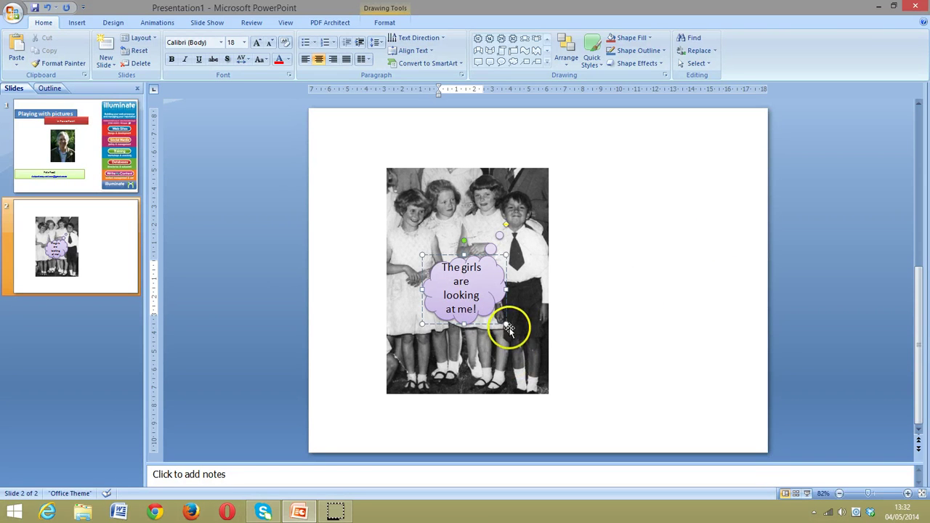
drag(512, 285, 520, 287)
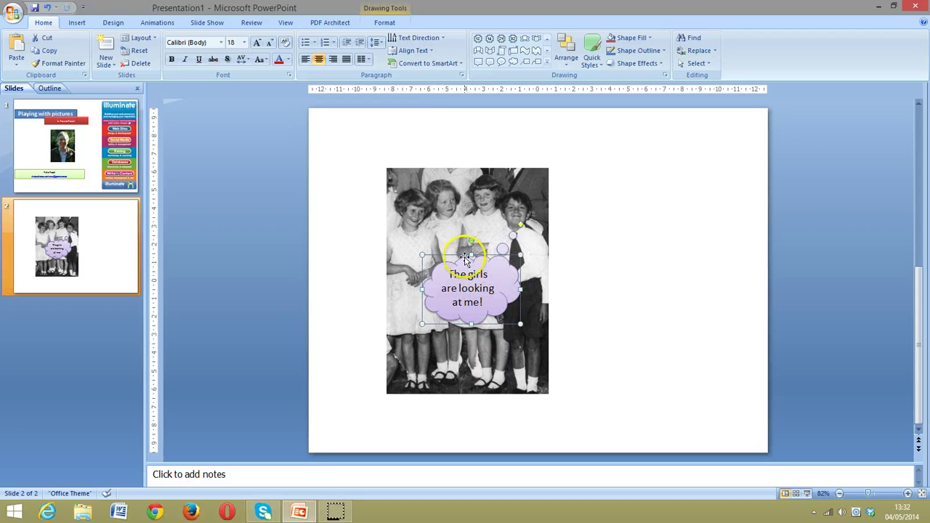
drag(456, 260, 445, 259)
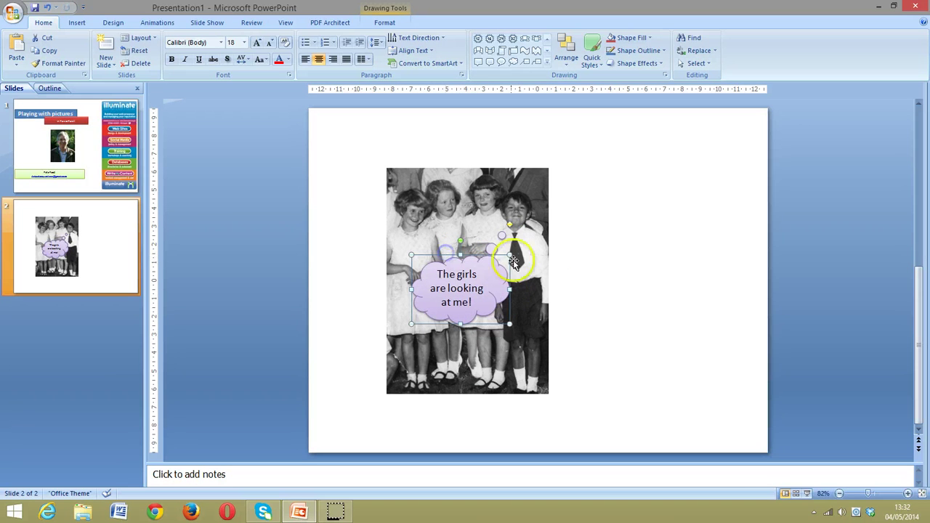
click(608, 236)
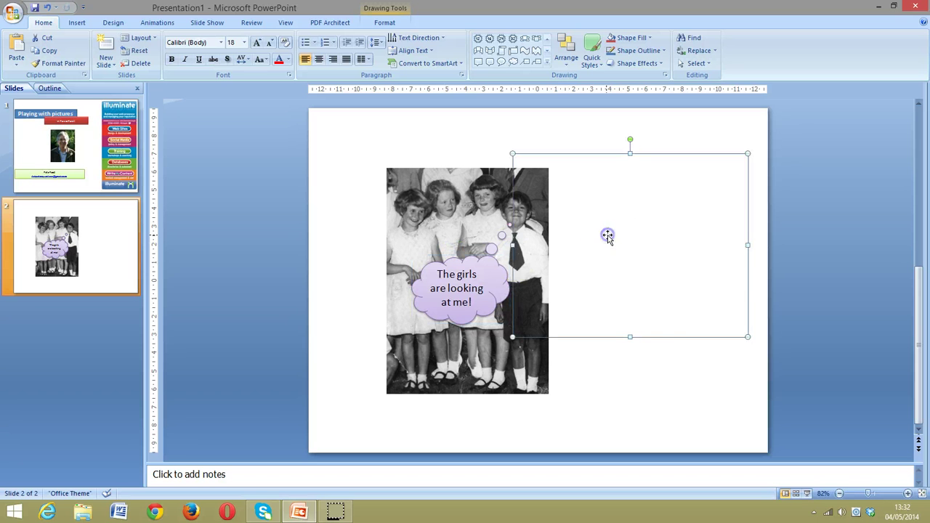
Draw an oval speech callout across the photo's top edge and style it light green
click(676, 337)
click(676, 340)
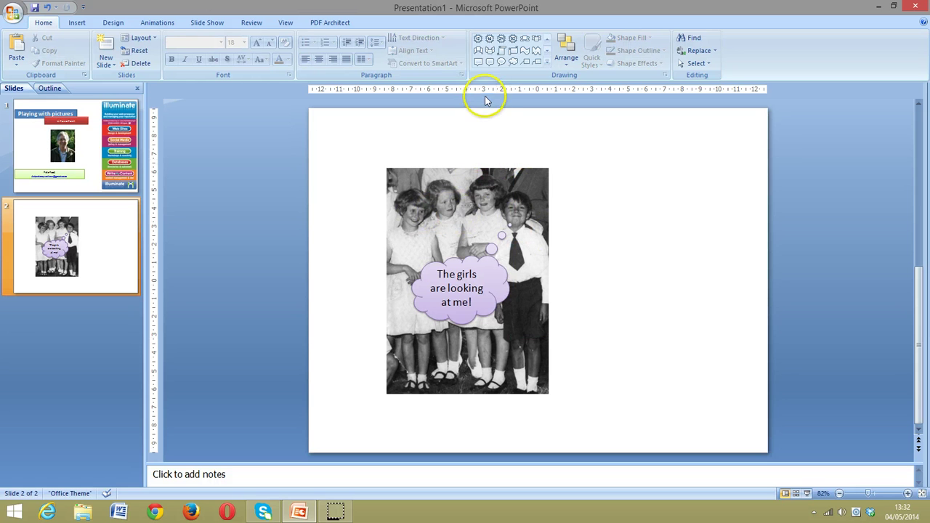
click(501, 63)
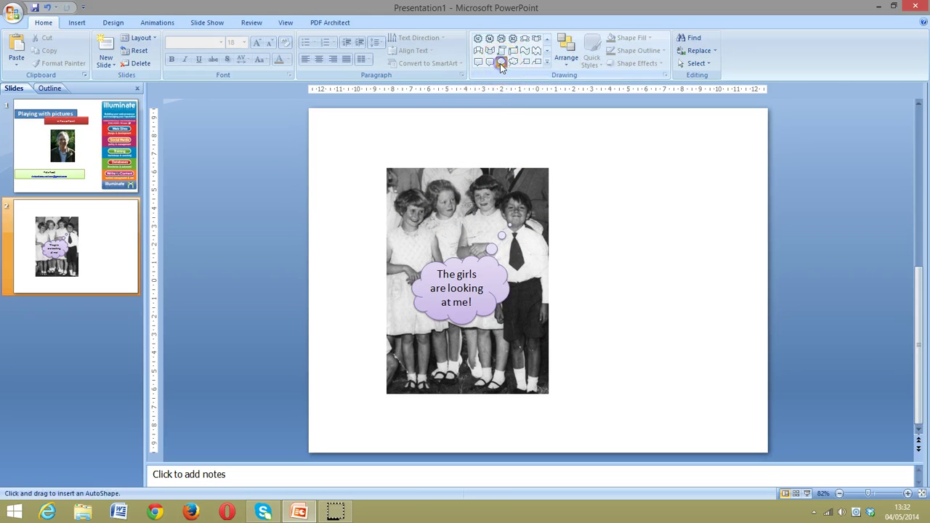
mouse_move(437, 198)
mouse_down()
mouse_move(369, 163)
mouse_move(308, 153)
mouse_up()
drag(425, 154, 483, 144)
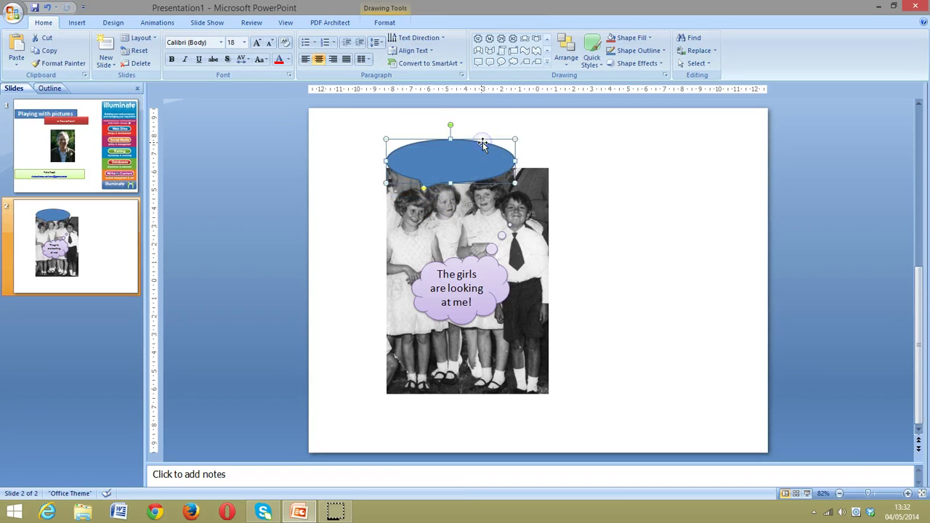
click(589, 48)
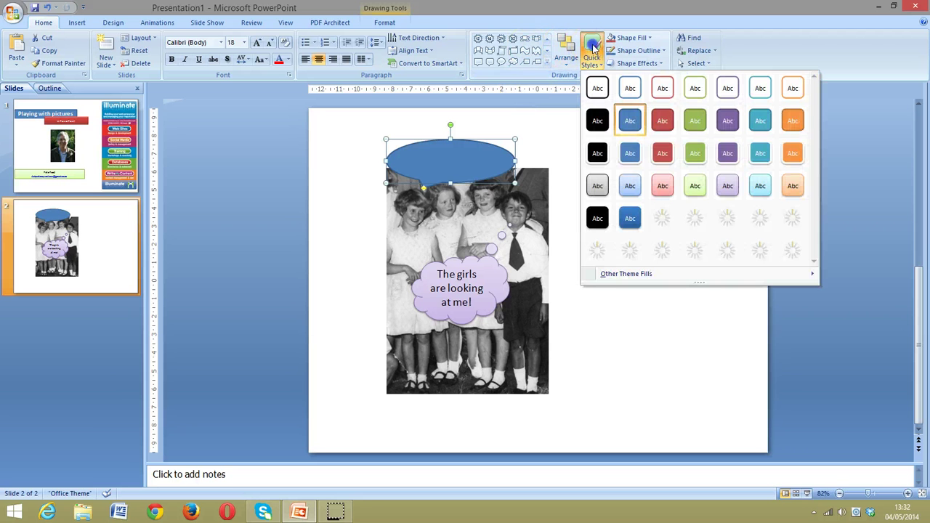
click(690, 187)
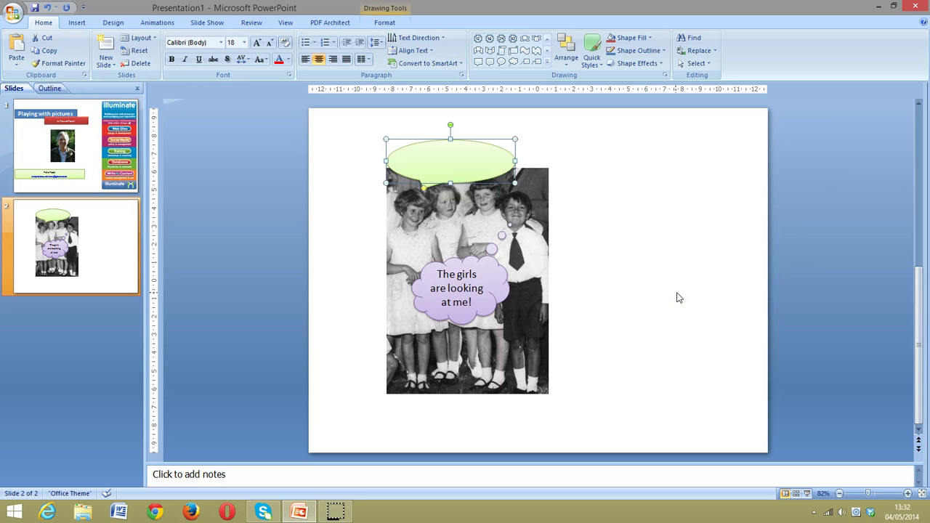
Type 'How smug does he look' into the green oval callout, then deselect it
click(454, 161)
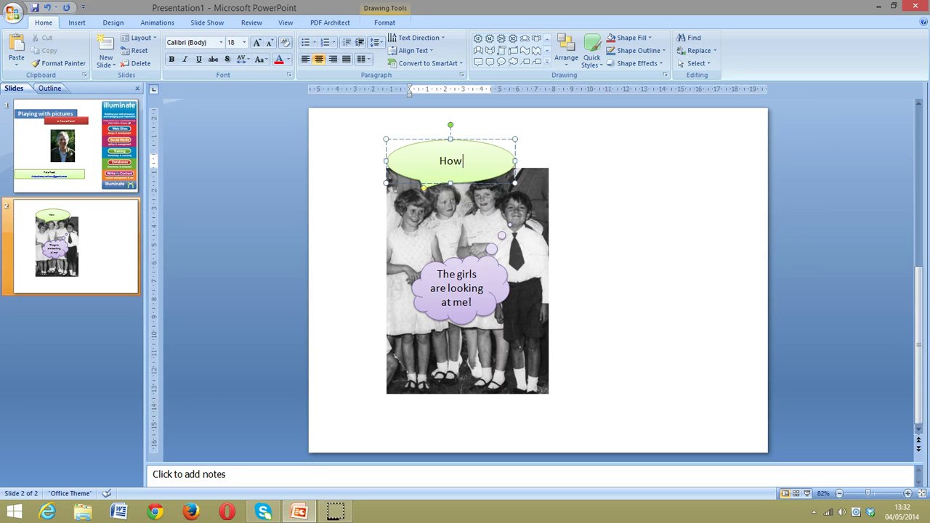
text(How smug does he )
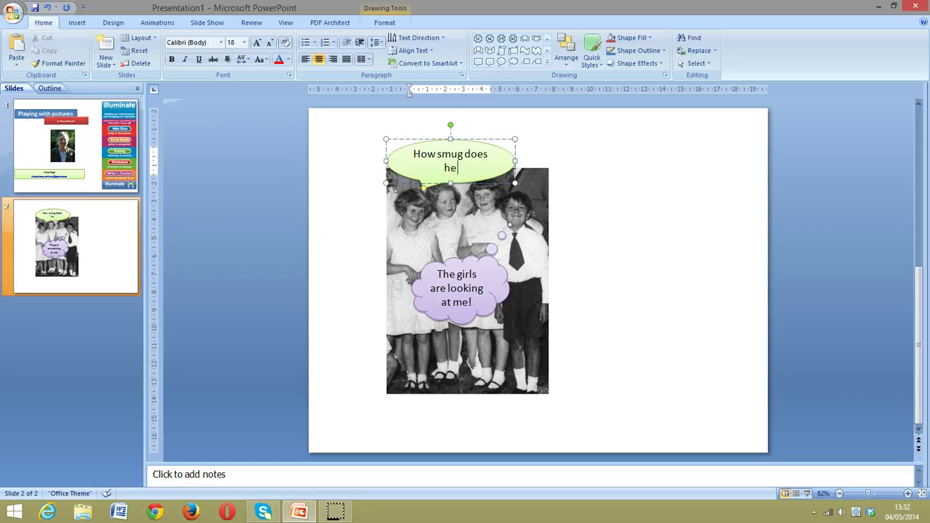
text(look?)
click(718, 299)
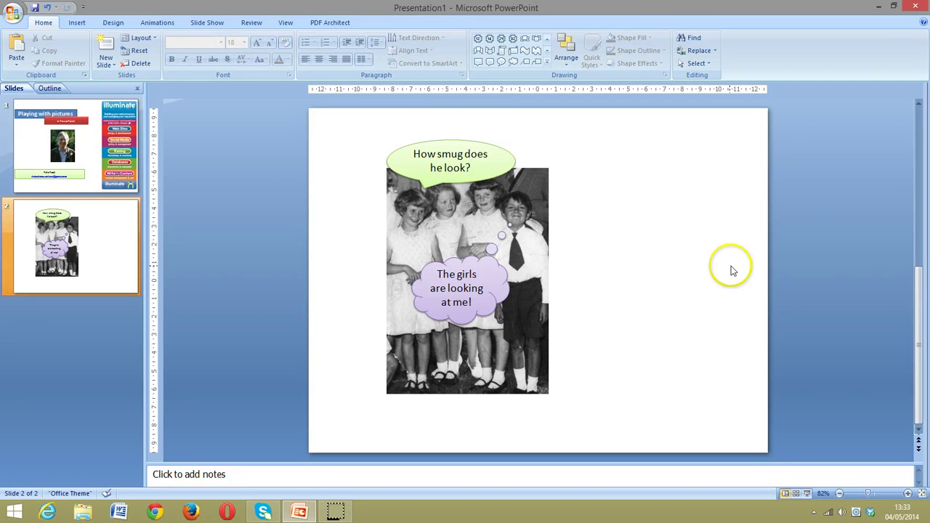
Widen the green speech bubble so the question fits, and shift it slightly
click(517, 162)
drag(516, 163, 546, 163)
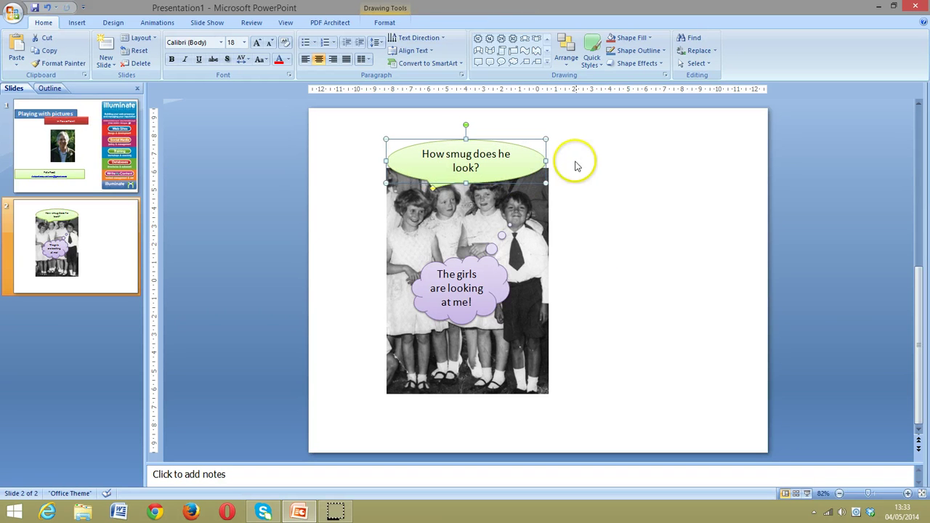
click(495, 171)
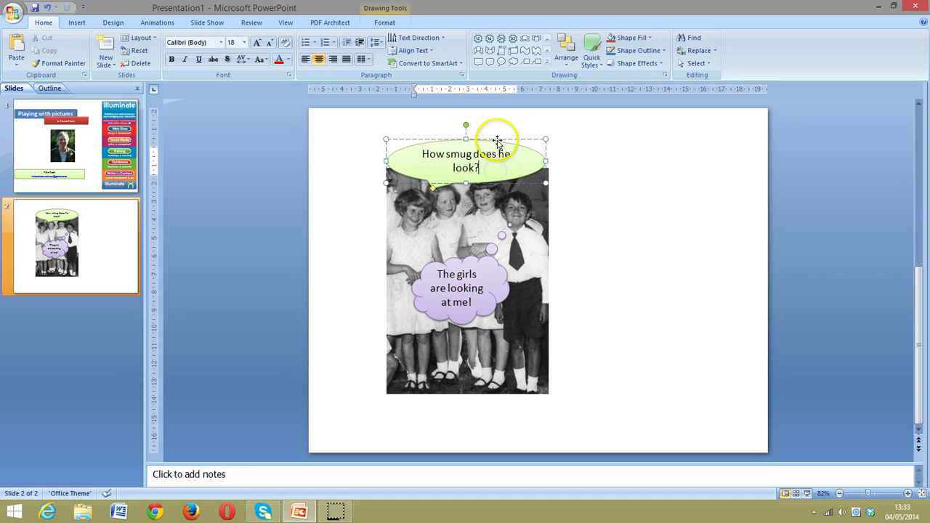
click(496, 139)
drag(496, 143, 513, 147)
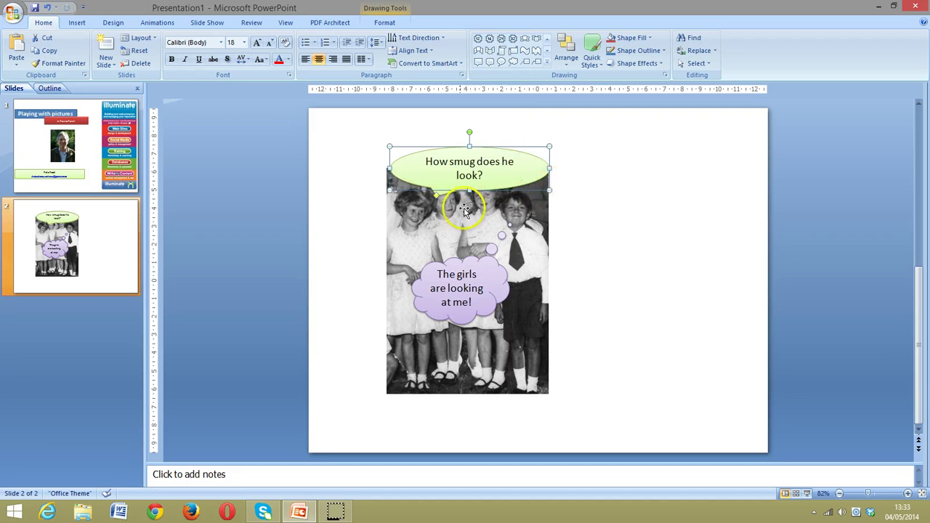
Angle the bubble's tail down-left into the photo, then select the photo with both callouts
drag(436, 199, 429, 204)
click(604, 201)
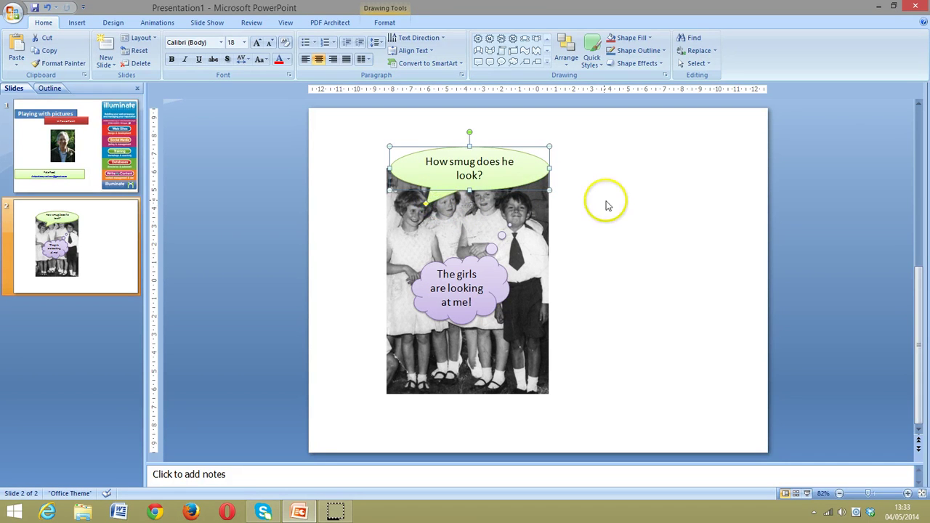
click(714, 209)
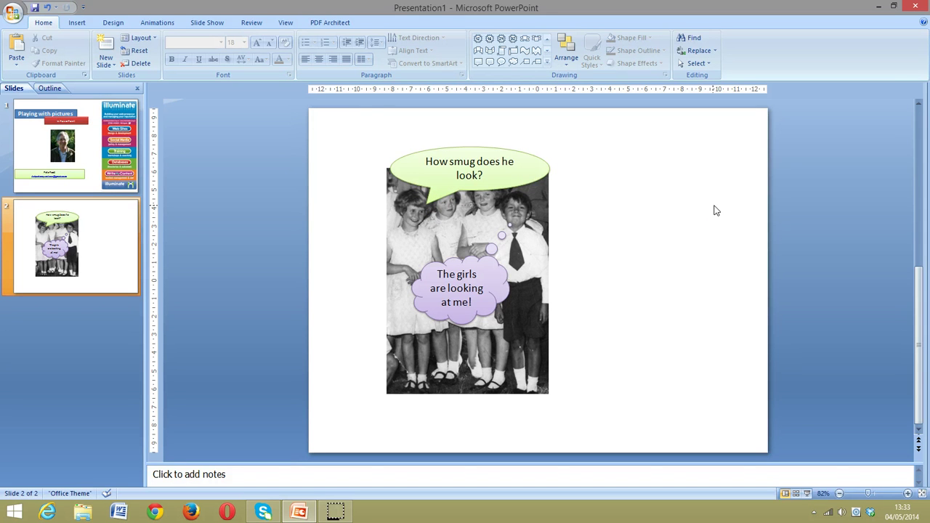
drag(350, 118, 579, 428)
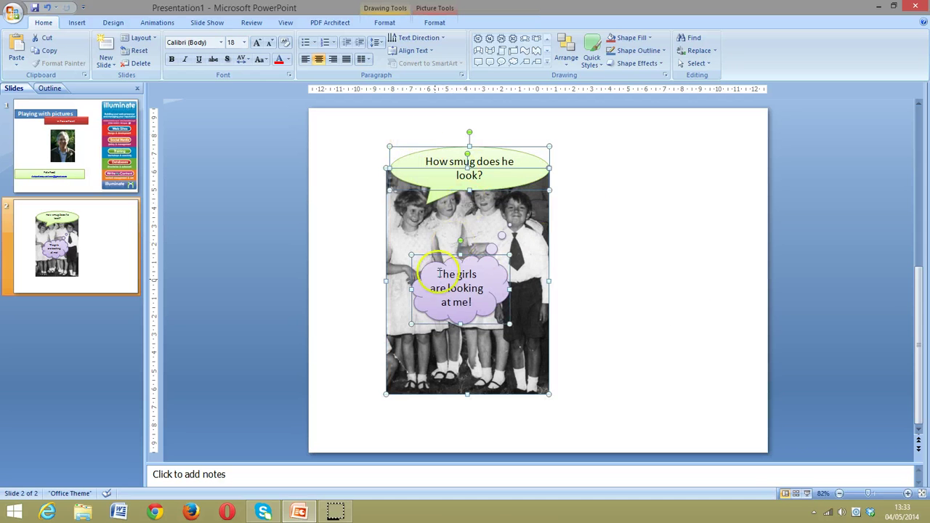
Group the photo with the green and lavender callouts, and move the group to the right
right_click(539, 374)
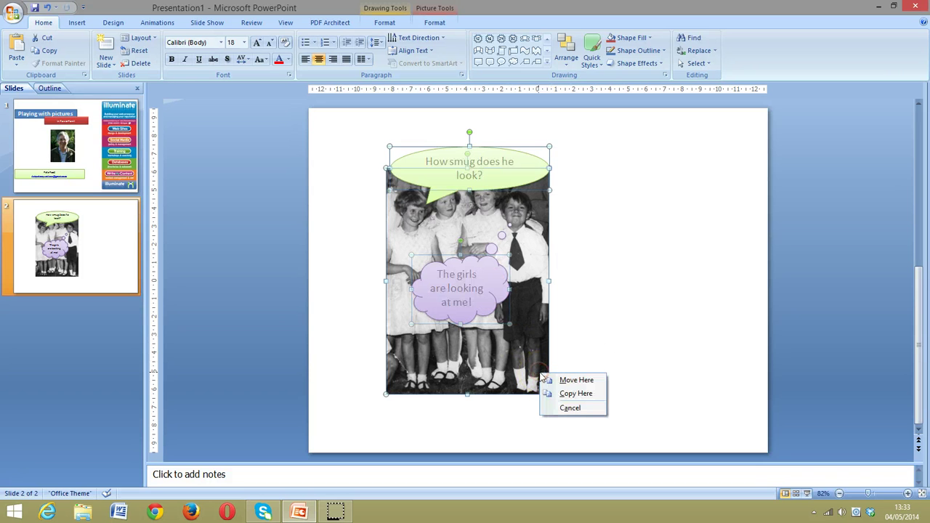
click(536, 357)
right_click(531, 360)
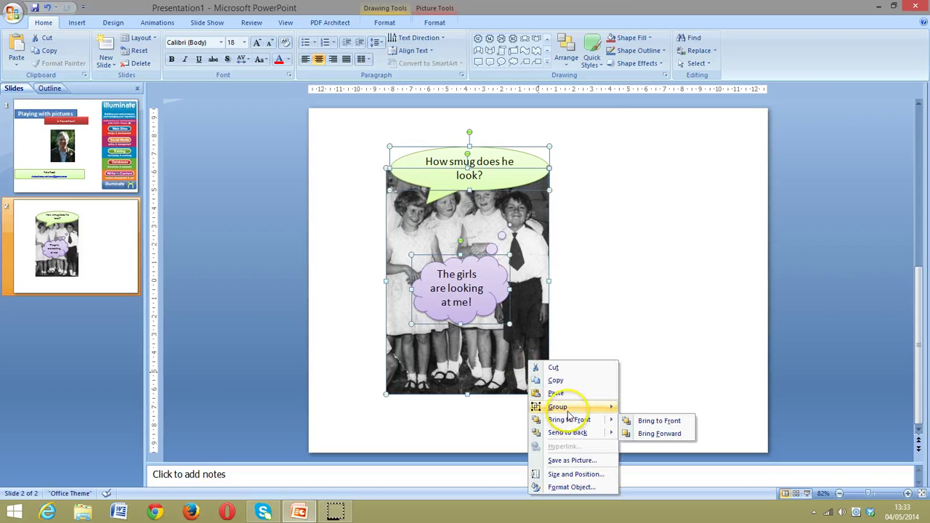
mouse_move(569, 410)
click(643, 409)
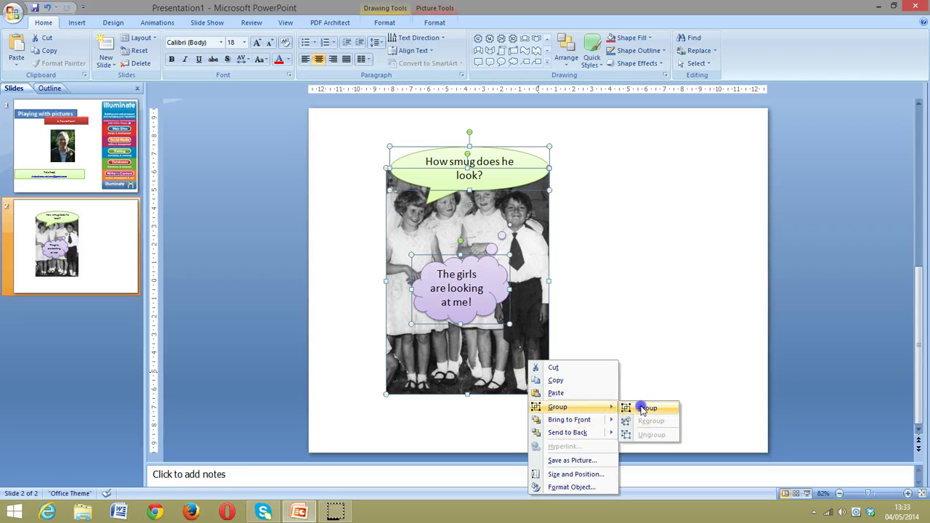
drag(554, 328, 712, 322)
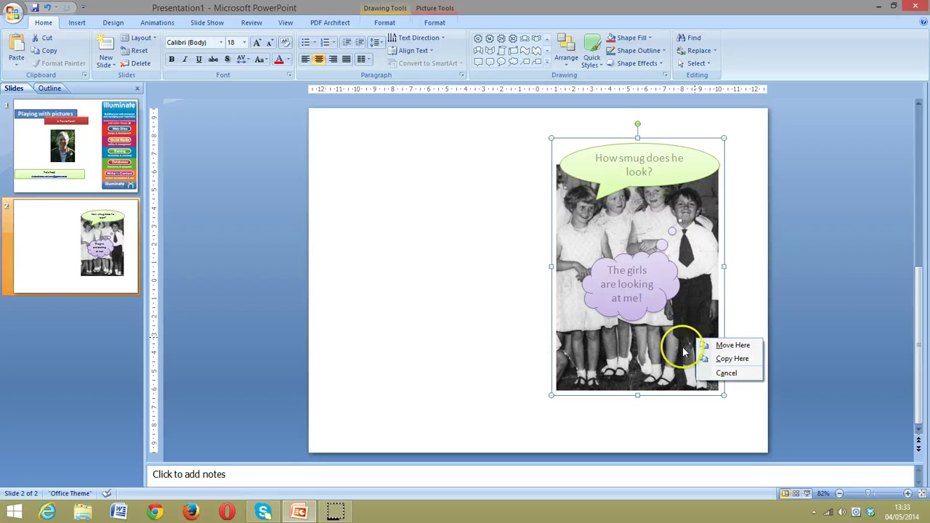
right_click(686, 349)
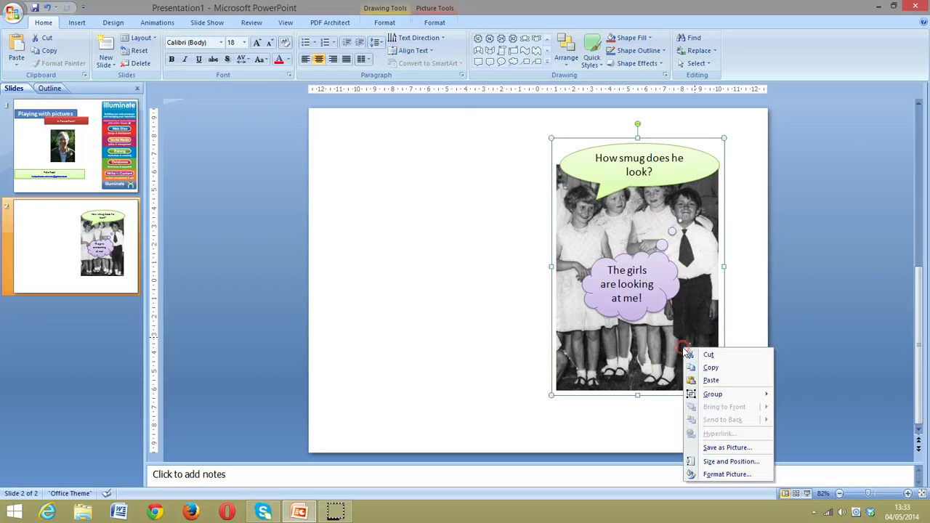
Save the group as the PNG picture 'pete being smug', replacing the existing file
click(726, 447)
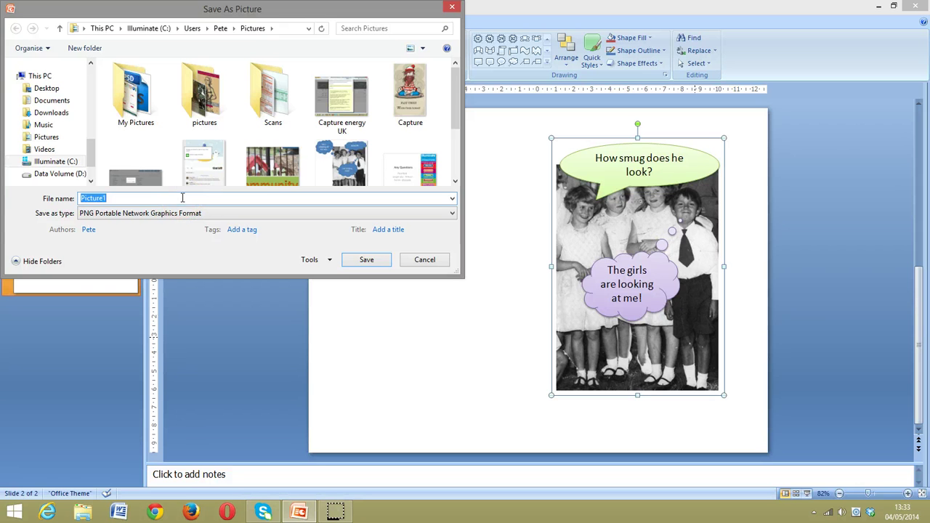
text(pete being smug)
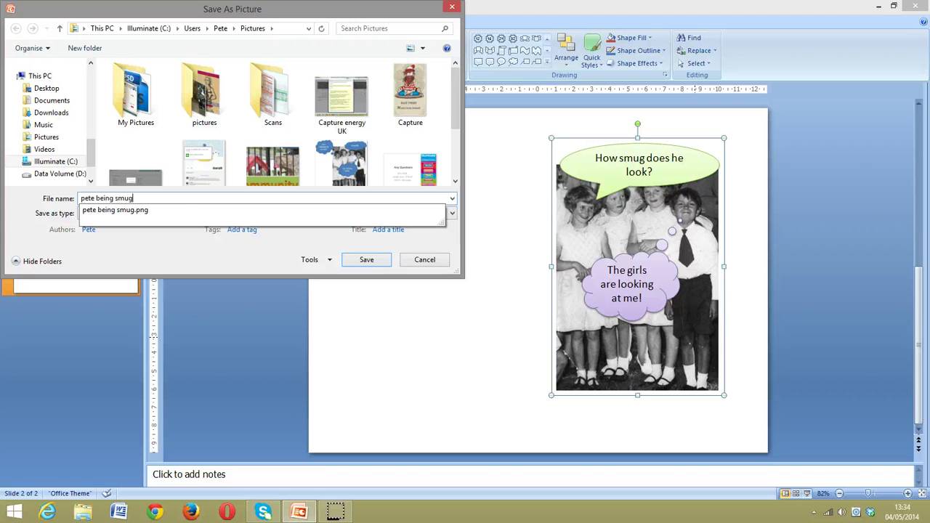
key(Return)
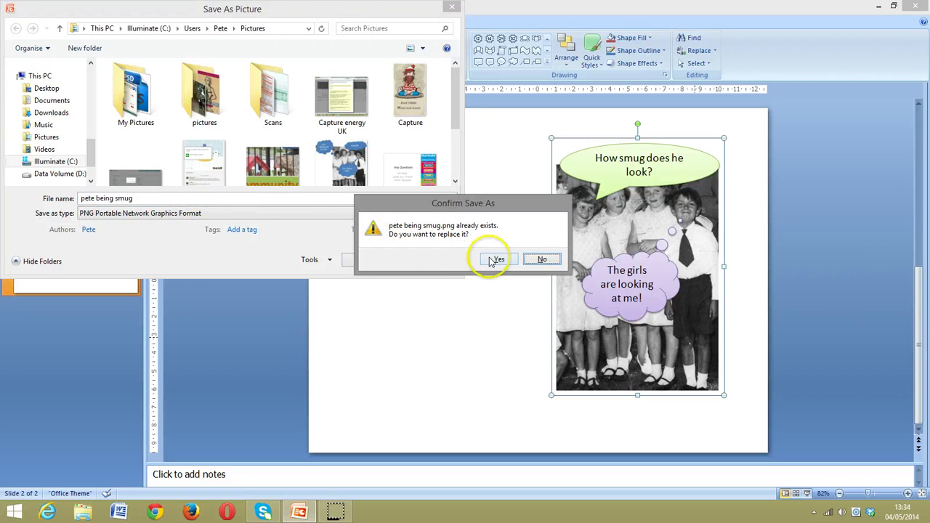
click(494, 260)
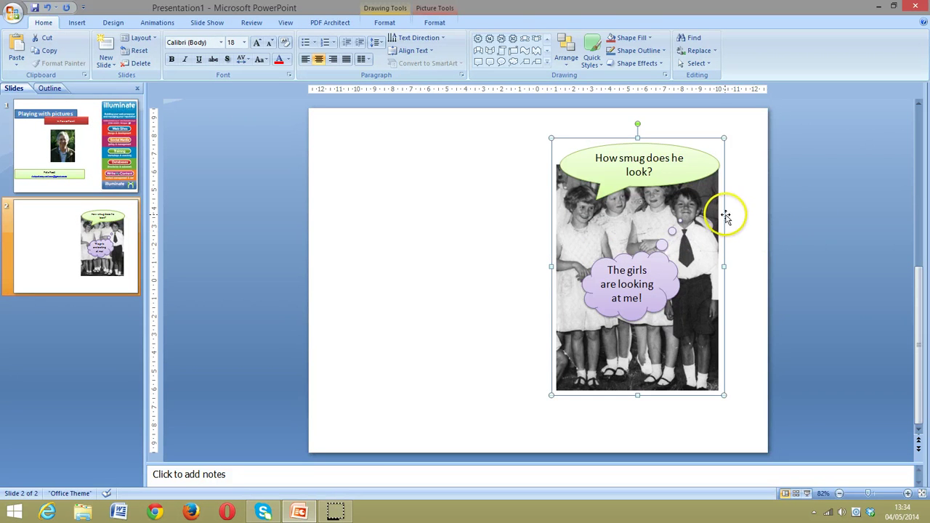
Delete the captioned photo group so slide 2 is blank
drag(725, 216, 729, 227)
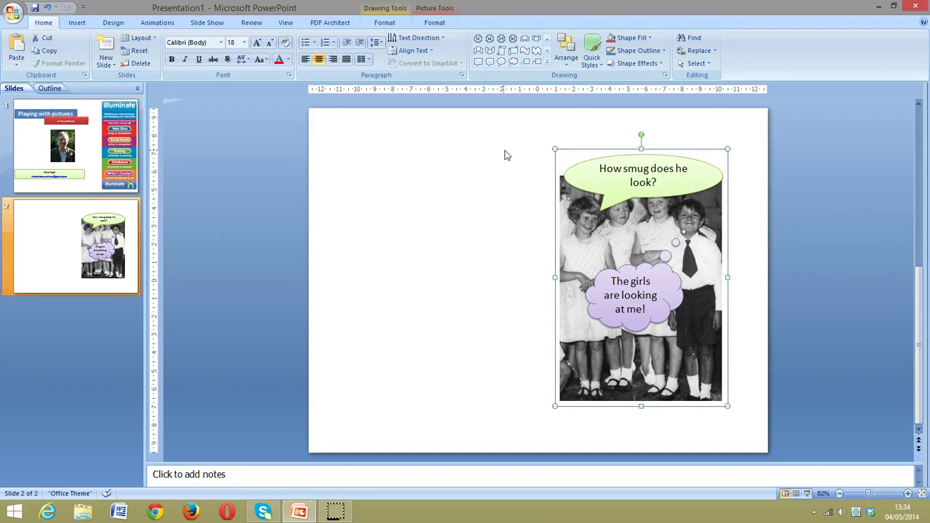
key(Delete)
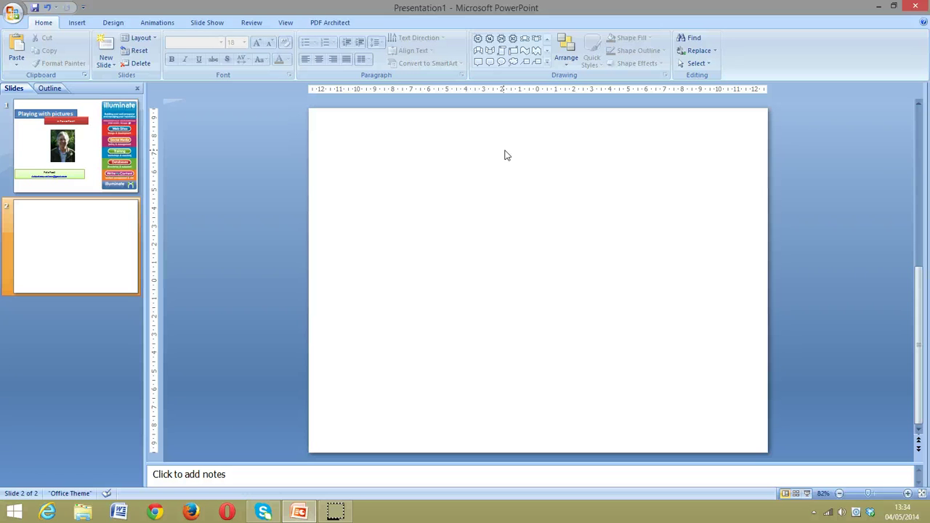
click(77, 23)
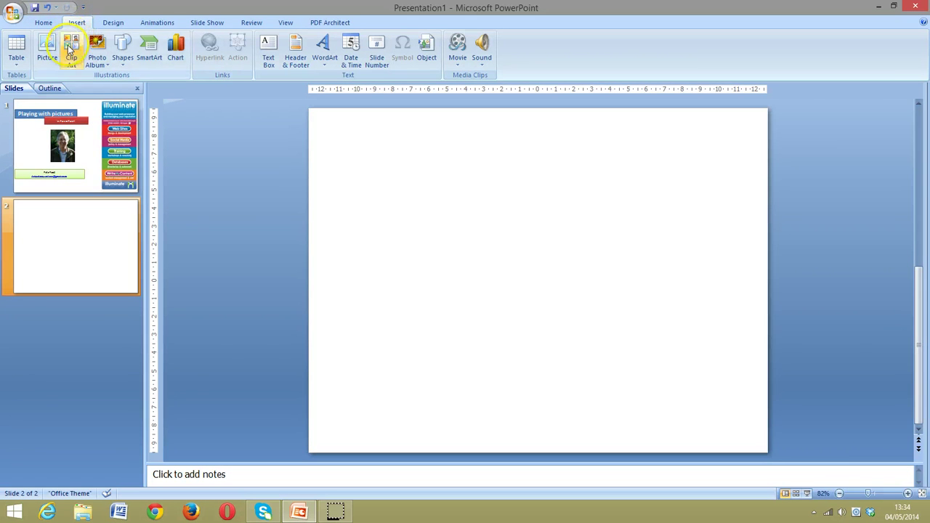
Search Clip Art for 'banner' and insert the gold ribbon banner onto slide 2
click(70, 48)
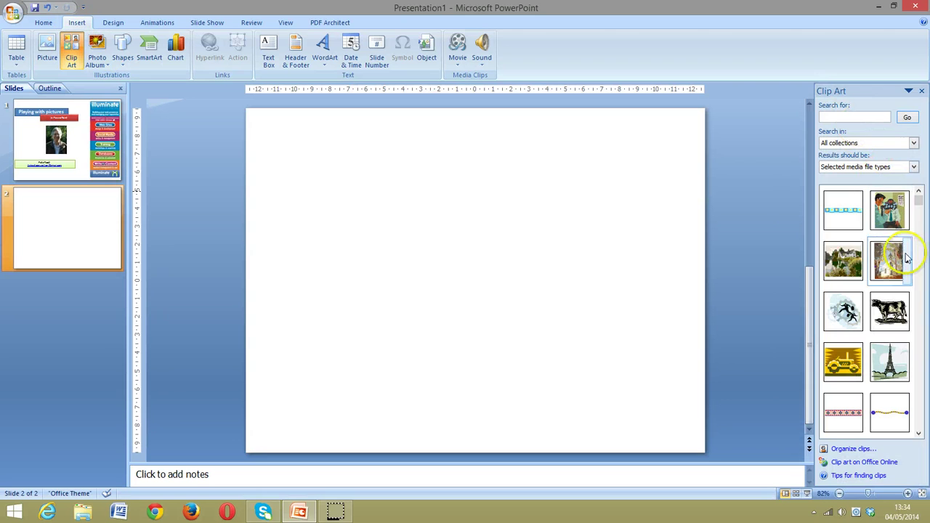
drag(919, 201, 927, 420)
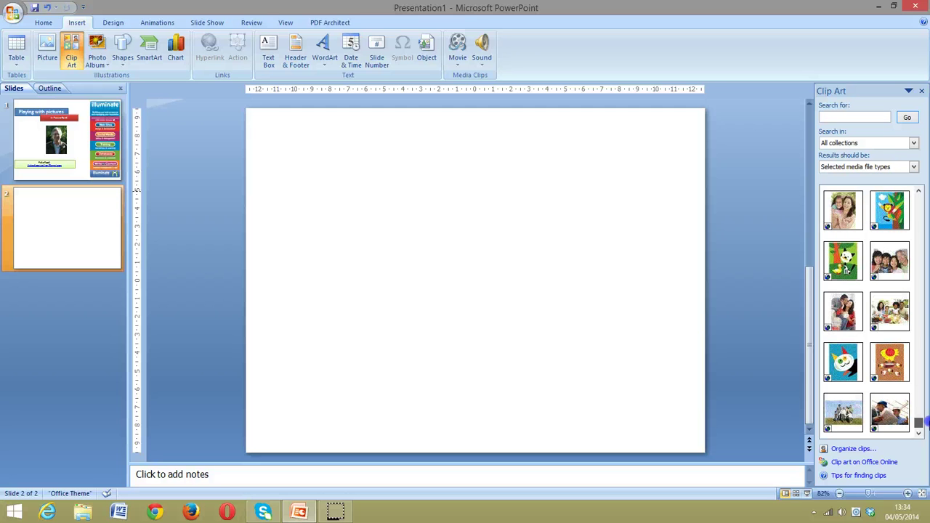
click(833, 118)
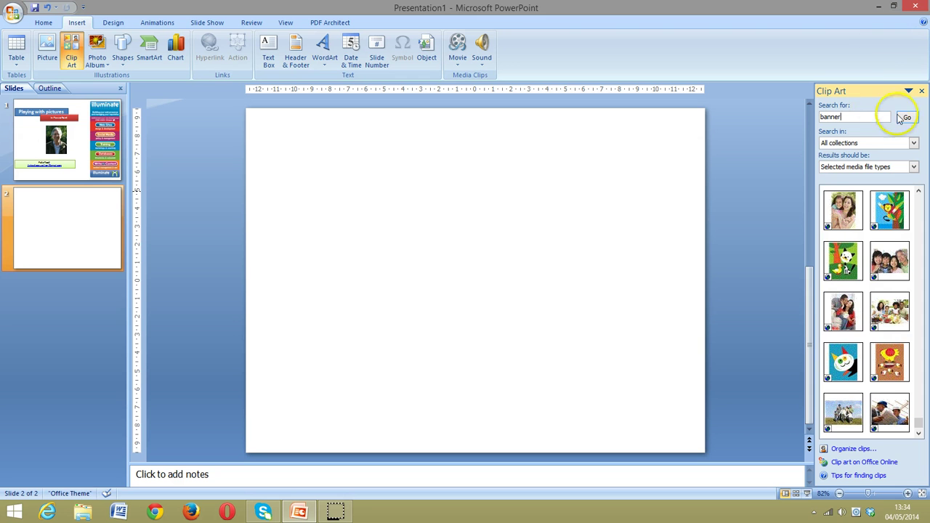
click(905, 118)
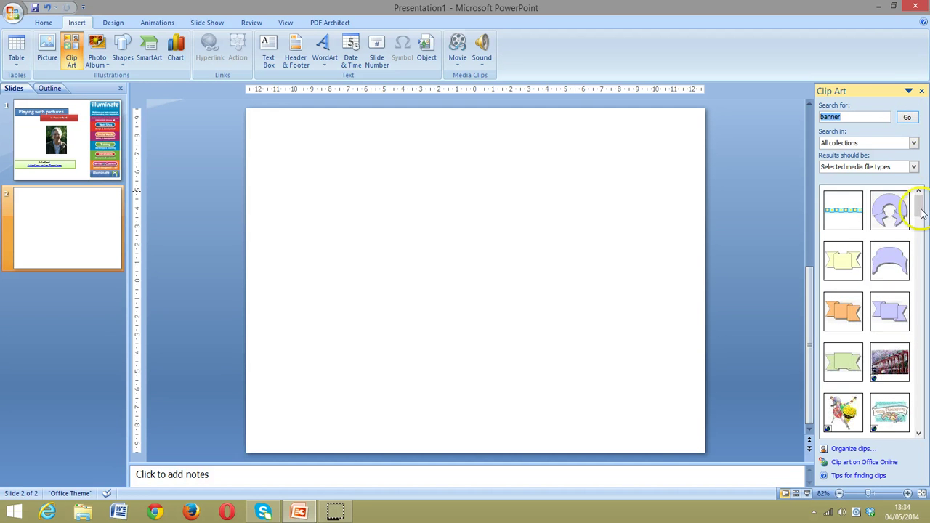
drag(921, 208, 923, 240)
click(848, 363)
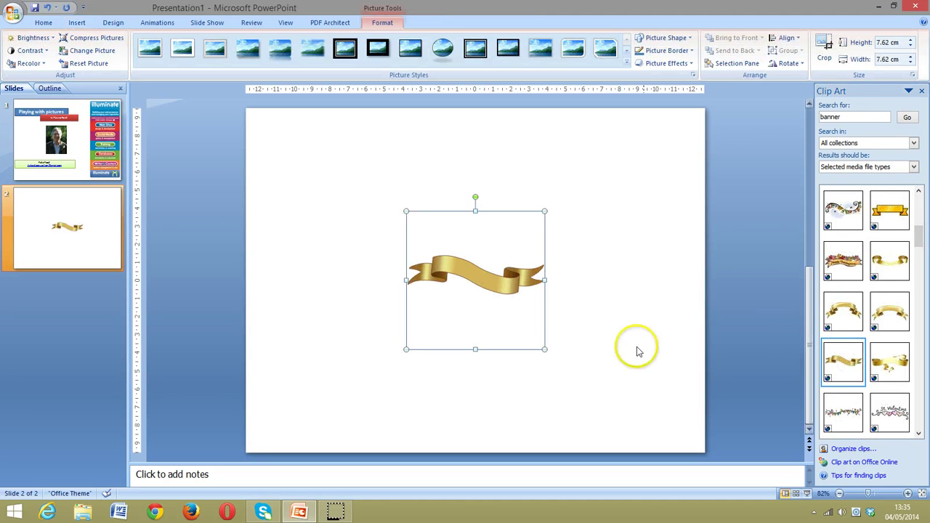
Delete the gold banner, then insert and delete the St. Valentine clip
drag(544, 343, 668, 413)
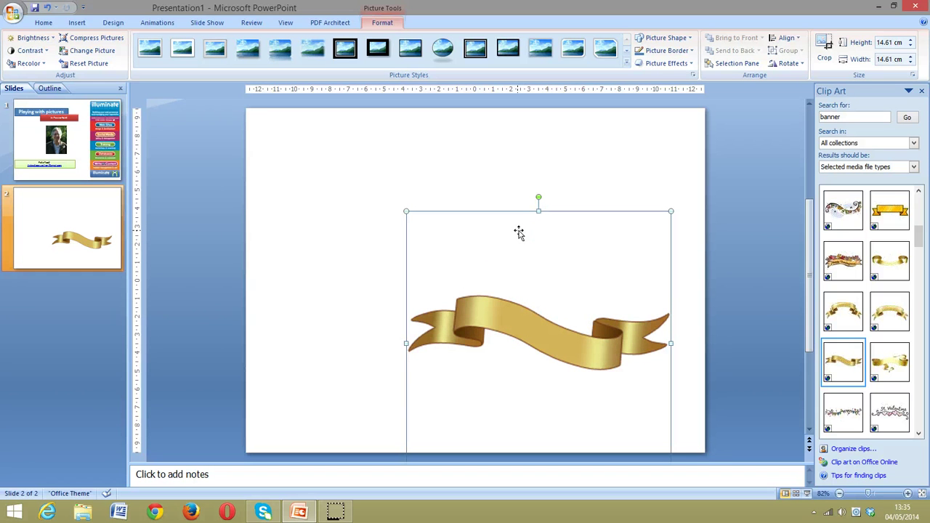
key(Delete)
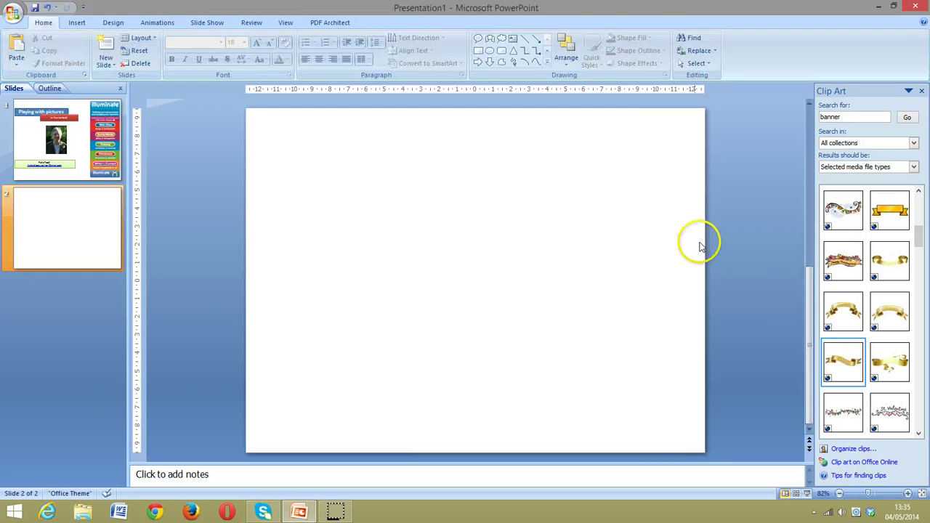
click(900, 410)
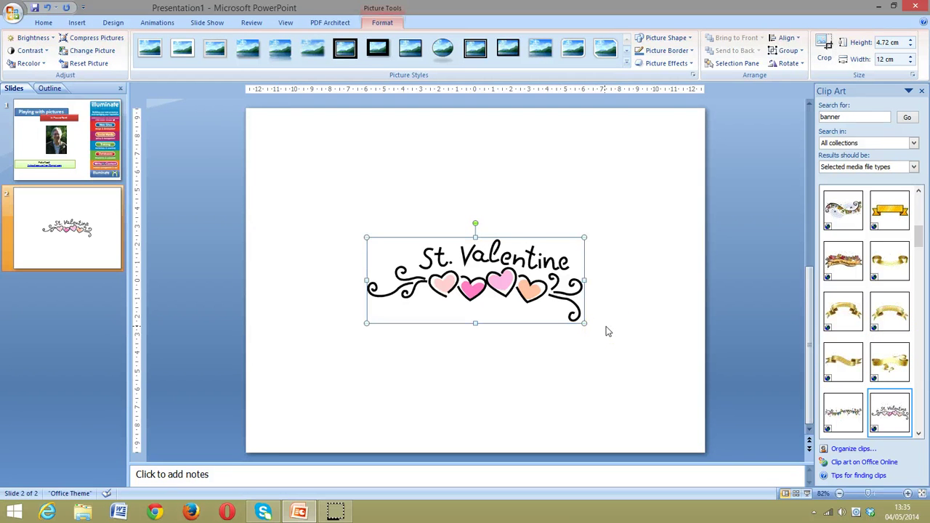
key(Delete)
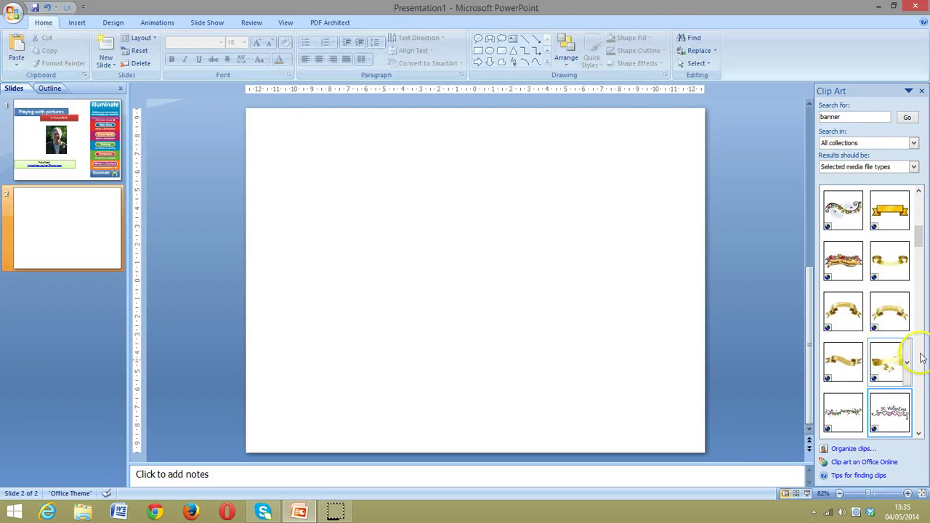
Insert and discard the holly Merry Christmas, dancing-couple and rose New York clips
drag(917, 235, 922, 283)
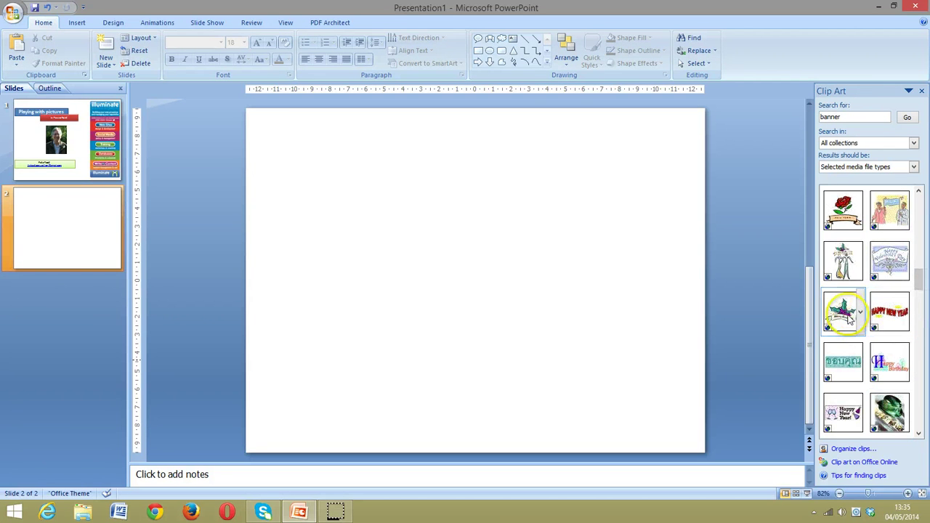
click(844, 313)
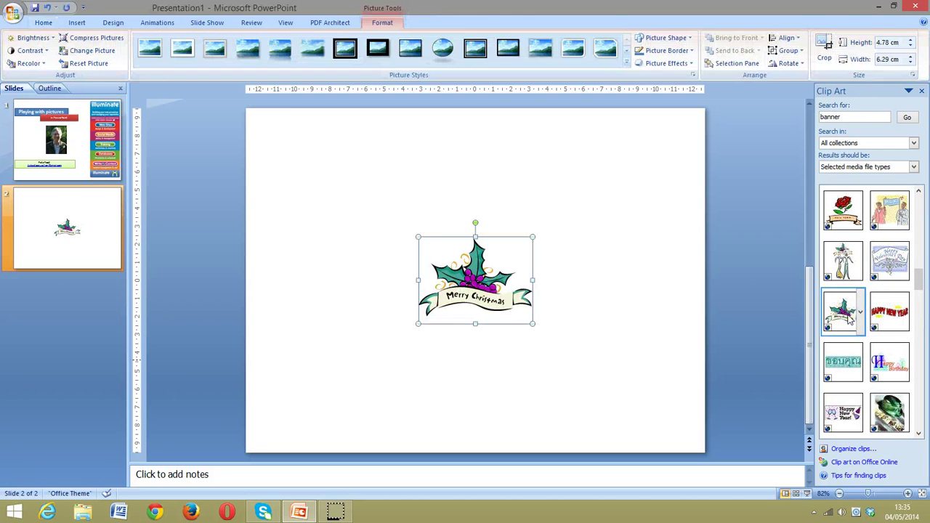
key(Delete)
click(842, 257)
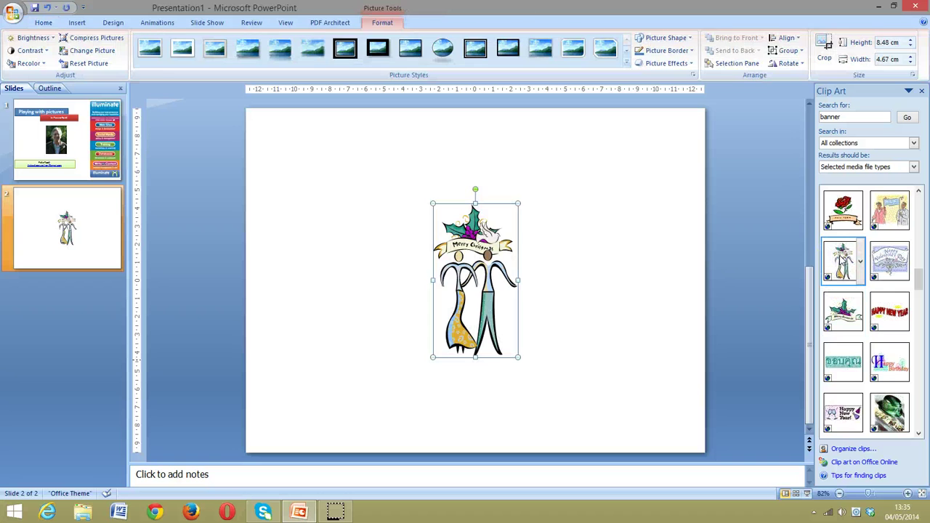
key(Delete)
click(841, 212)
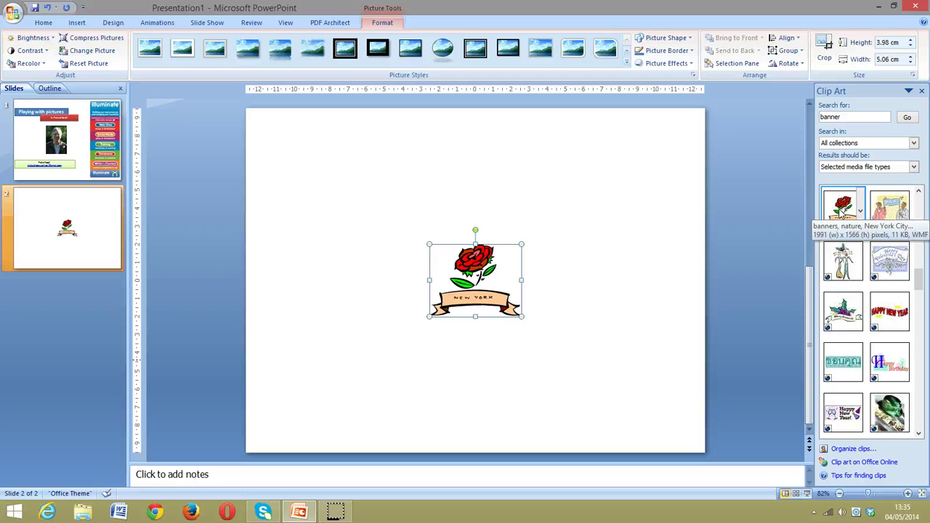
key(Delete)
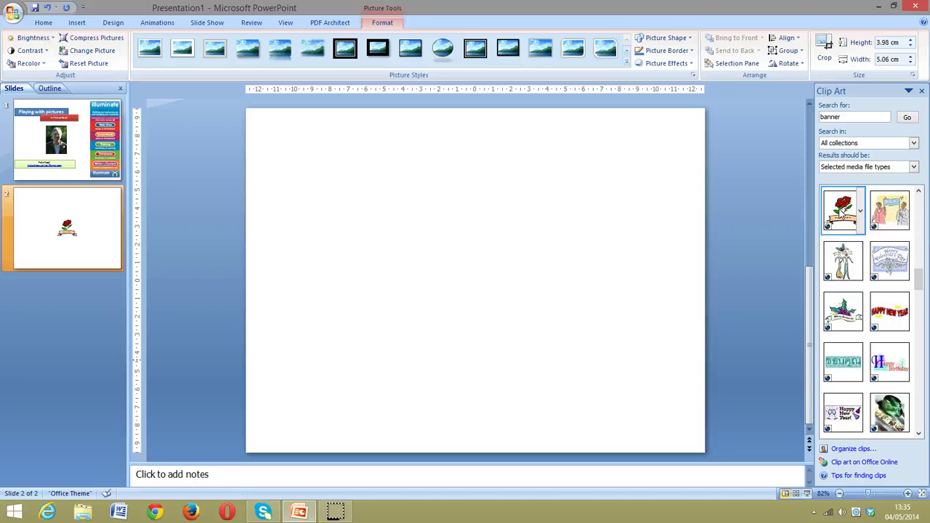
Insert and discard the M.L.K., Valentine's Day and Retirement banner clips
click(889, 210)
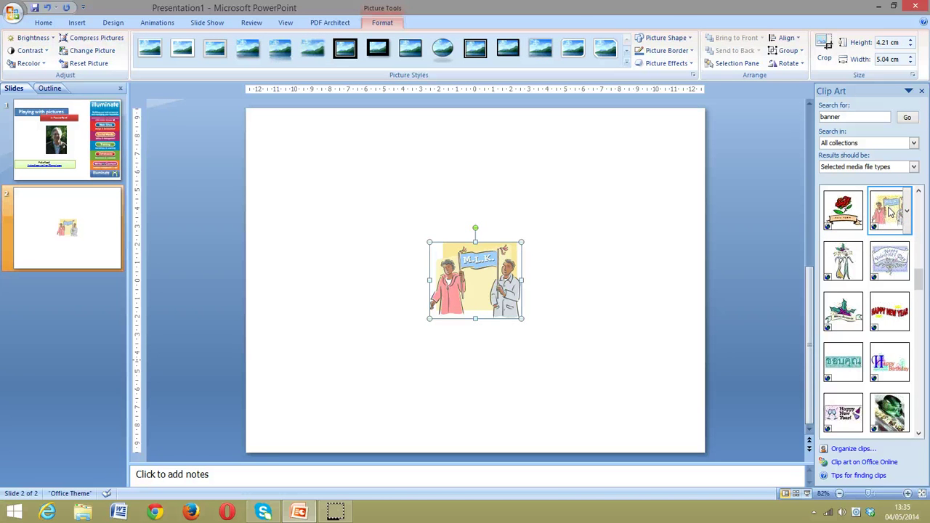
key(Delete)
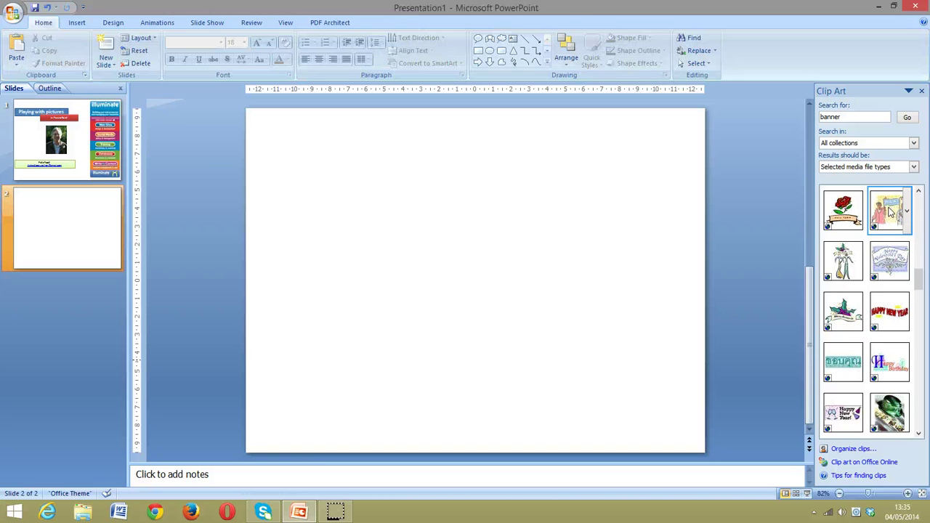
click(890, 259)
key(Delete)
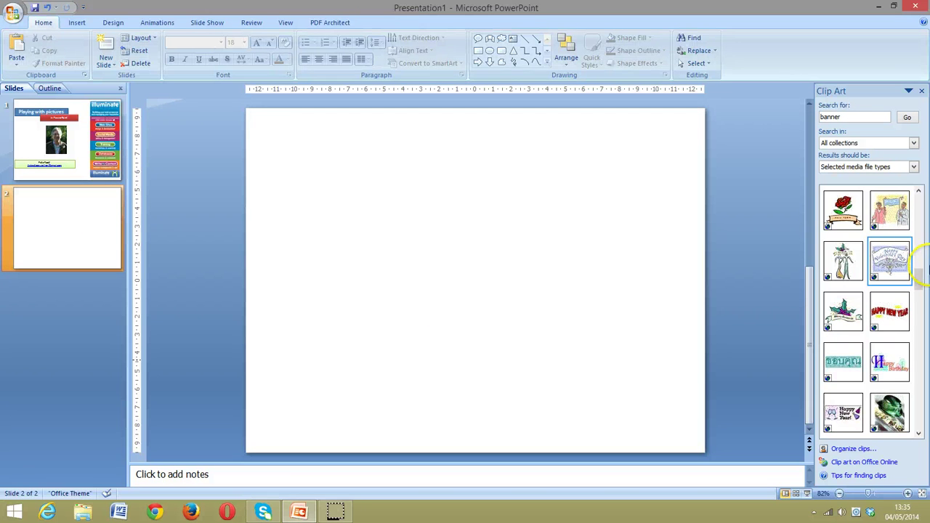
drag(919, 278, 920, 367)
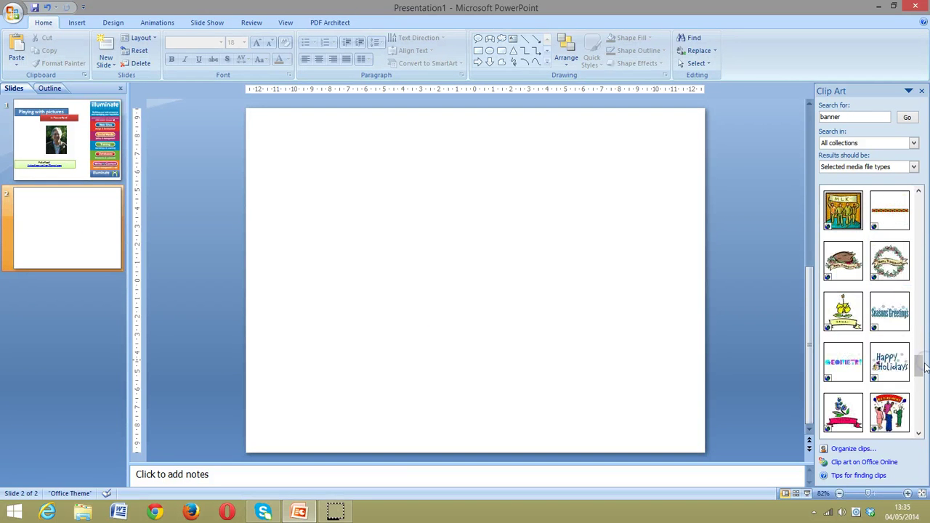
click(888, 411)
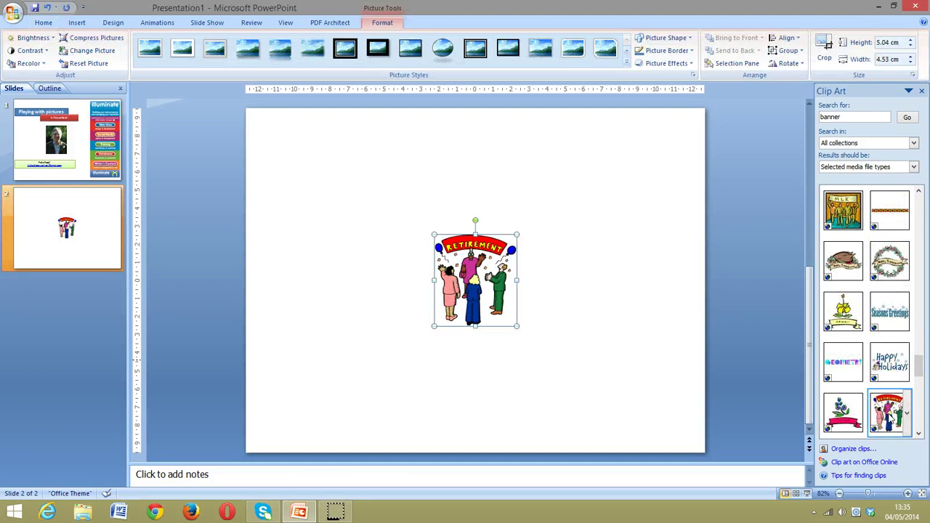
key(Delete)
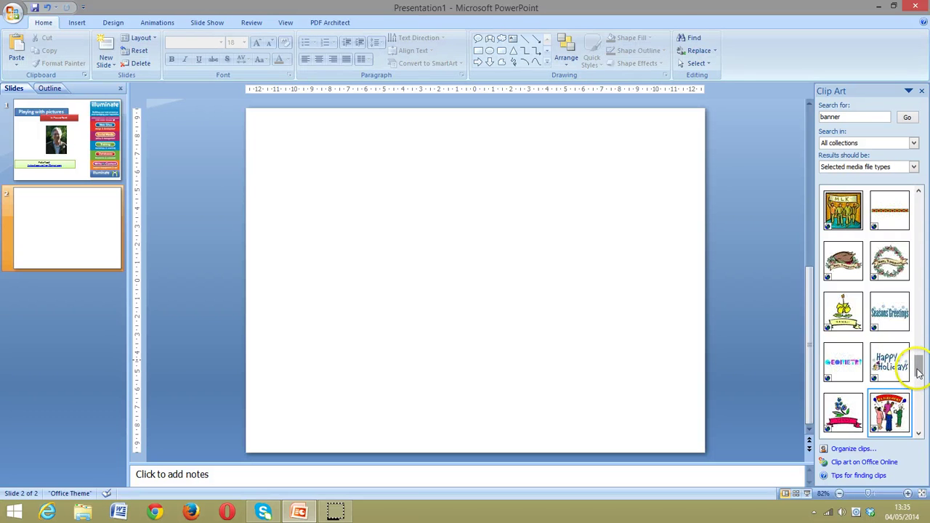
drag(919, 368, 904, 189)
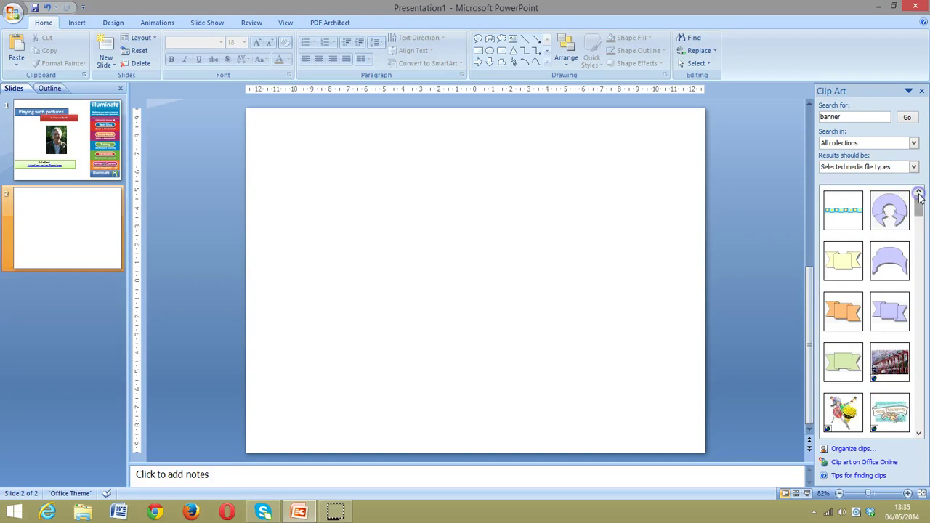
Place the yellow banner at the slide top, stretch it edge to edge, and start typing the title
click(847, 266)
drag(541, 287, 681, 165)
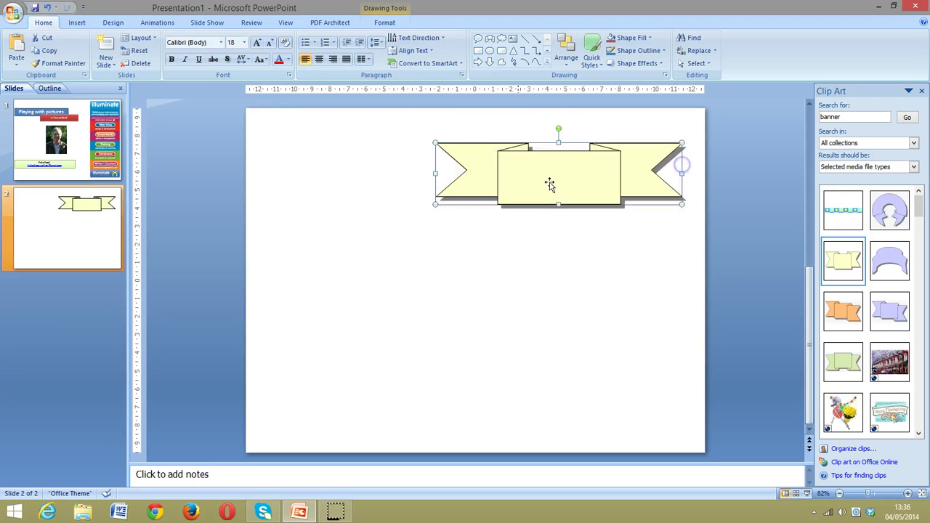
drag(435, 173, 251, 169)
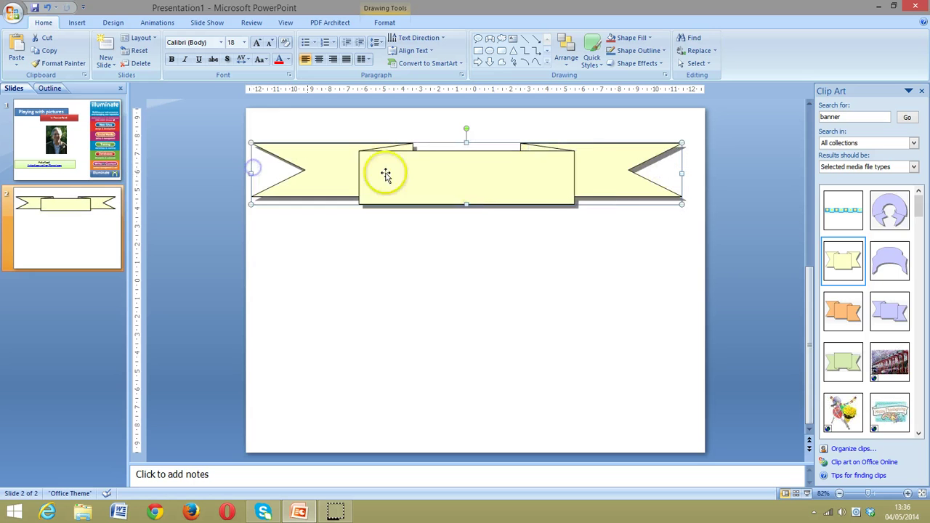
mouse_move(687, 173)
mouse_down()
mouse_move(705, 172)
mouse_move(692, 173)
mouse_up()
click(502, 201)
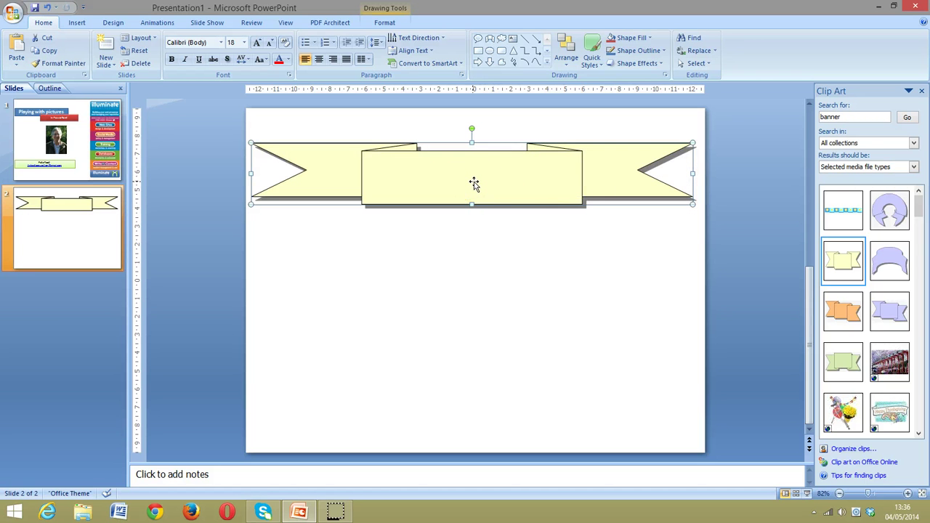
text(play)
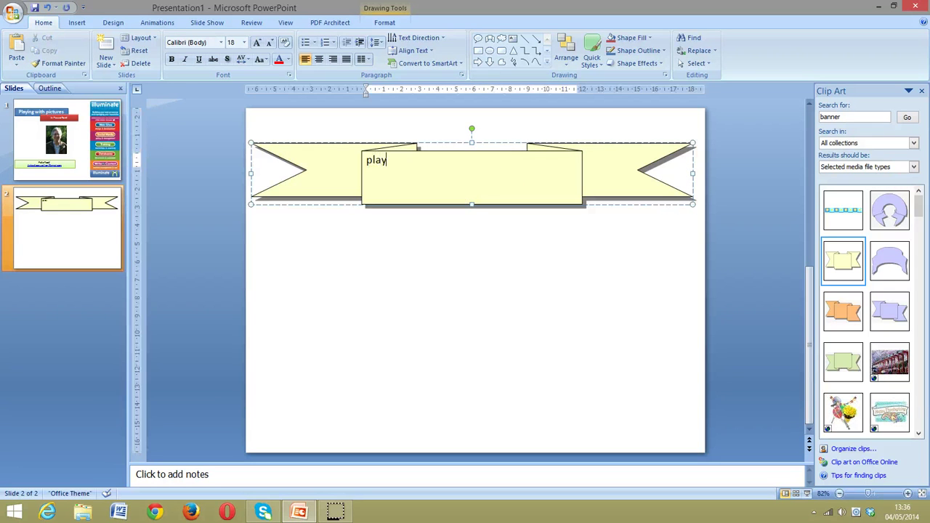